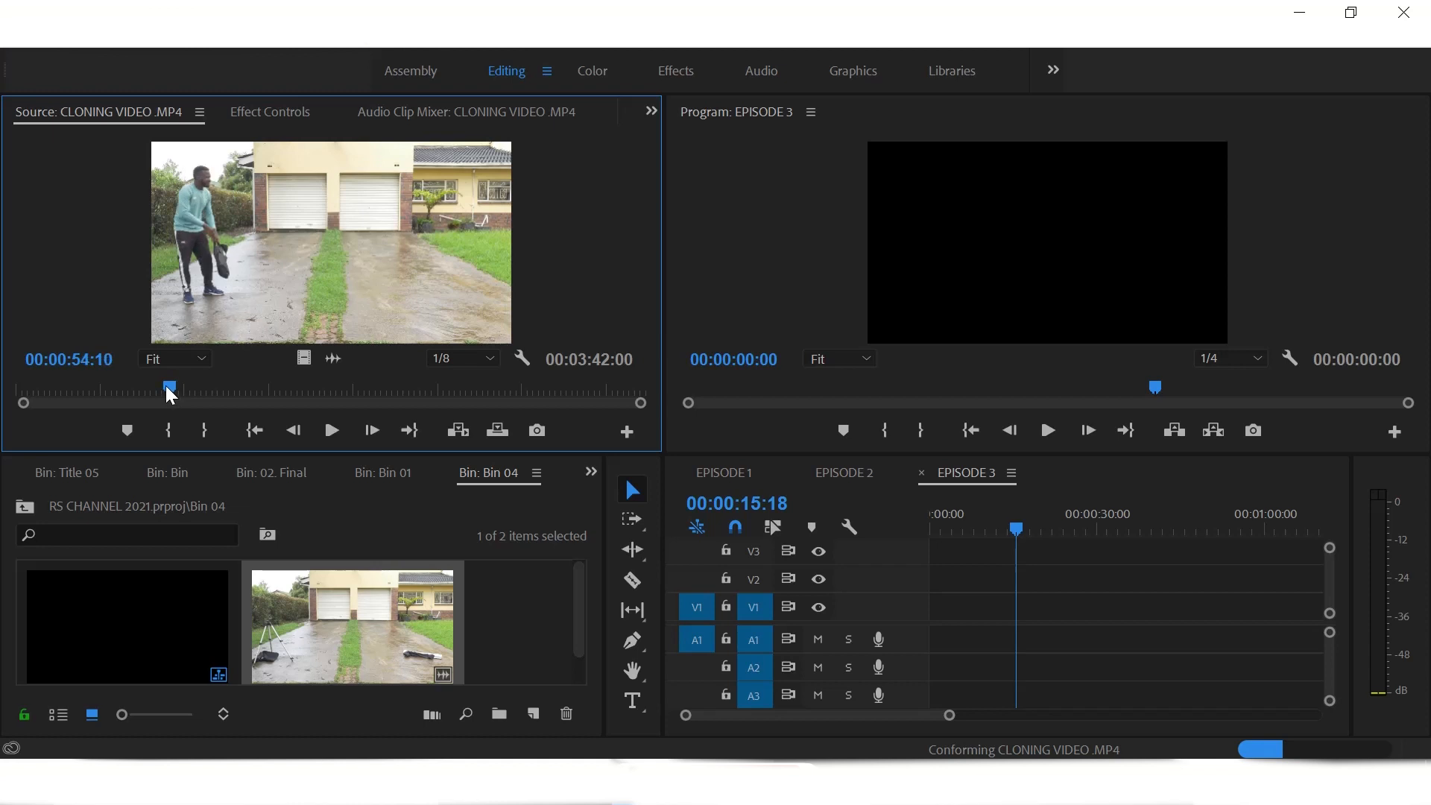
- Mark a section of CLONING VIDEO .MP4 from the man arriving with the bag, with the Out point at 00:01:21:19
{"action": "left_click", "coordinate": [170, 427]}
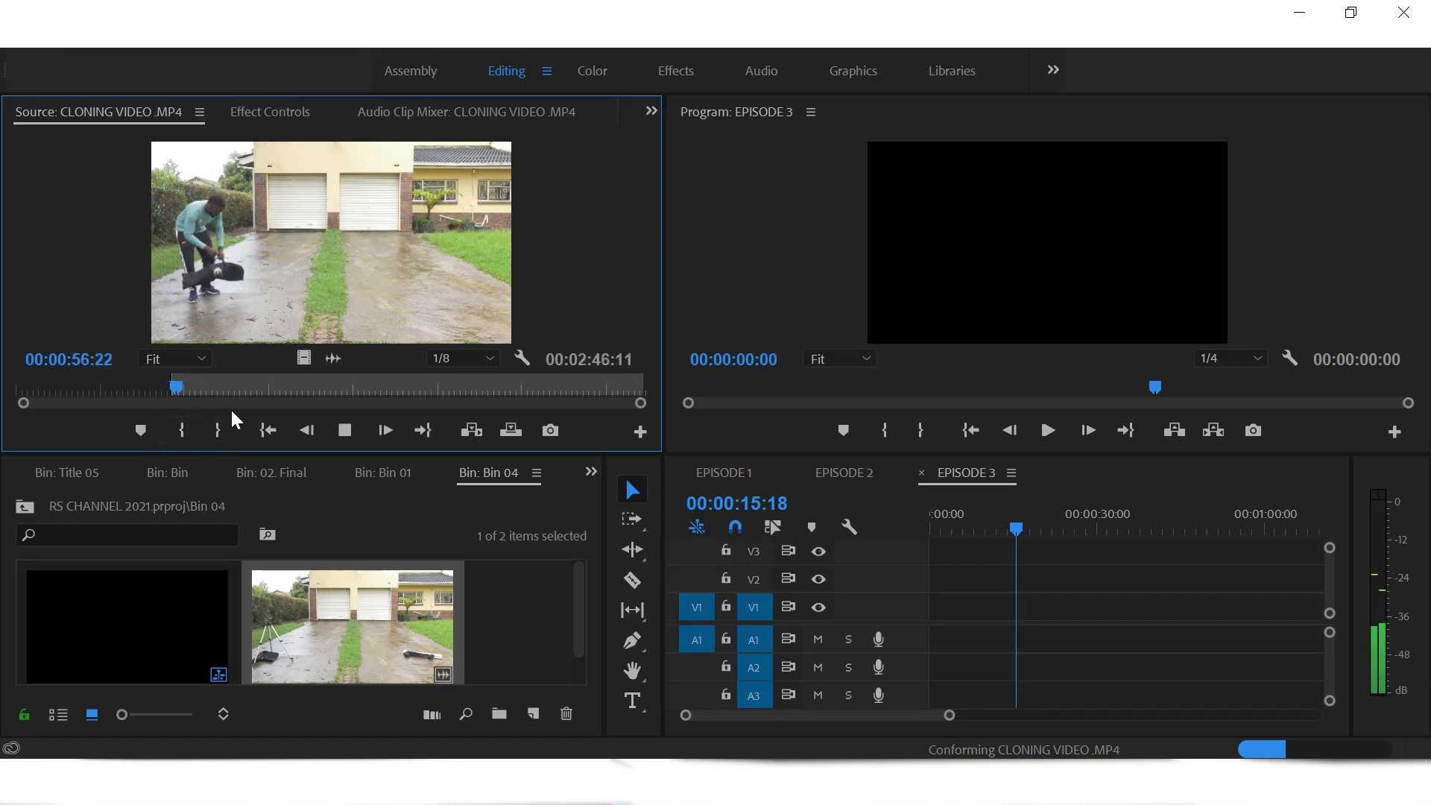
{"action": "left_click_drag", "start_coordinate": [179, 392], "coordinate": [231, 391]}
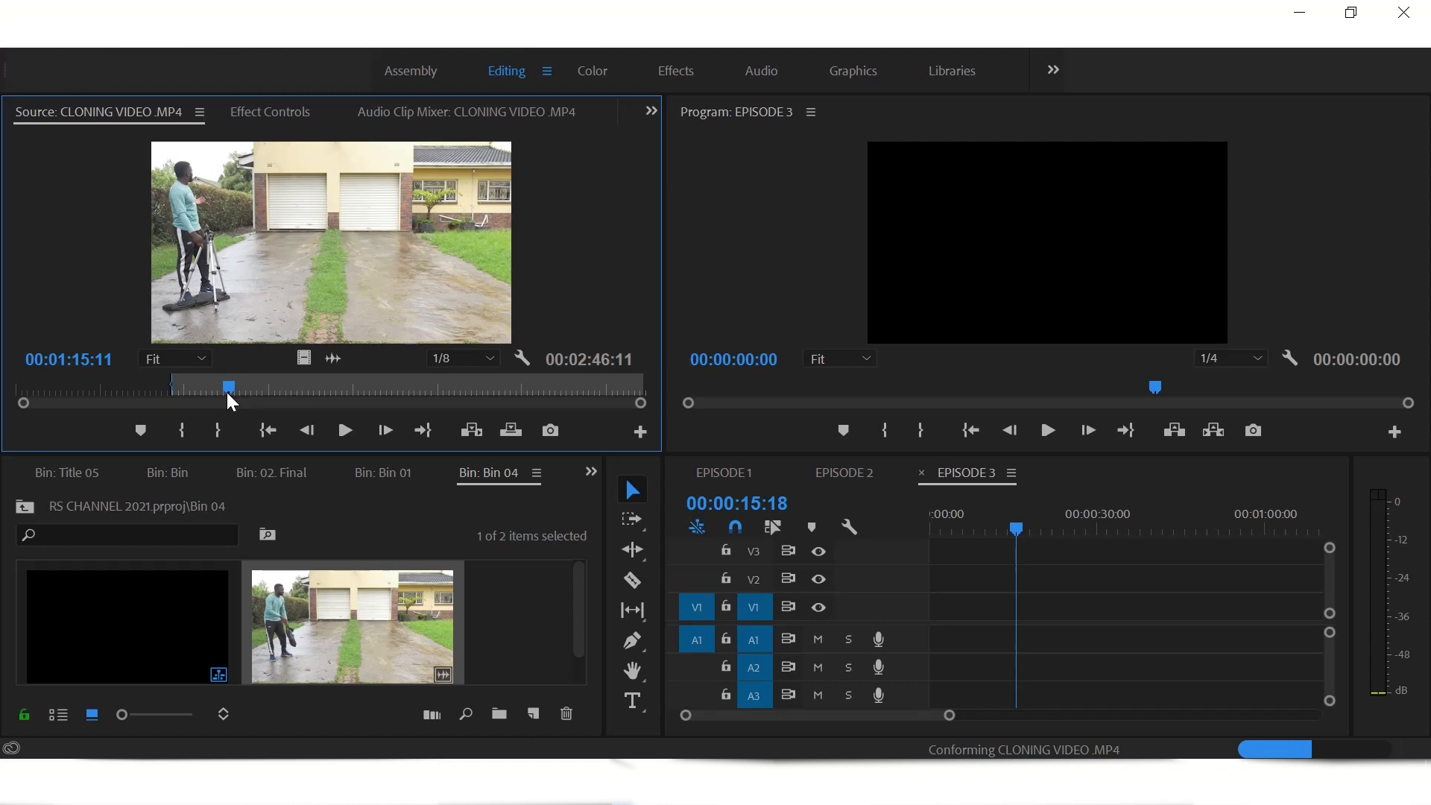
{"action": "left_click_drag", "start_coordinate": [228, 389], "coordinate": [245, 390]}
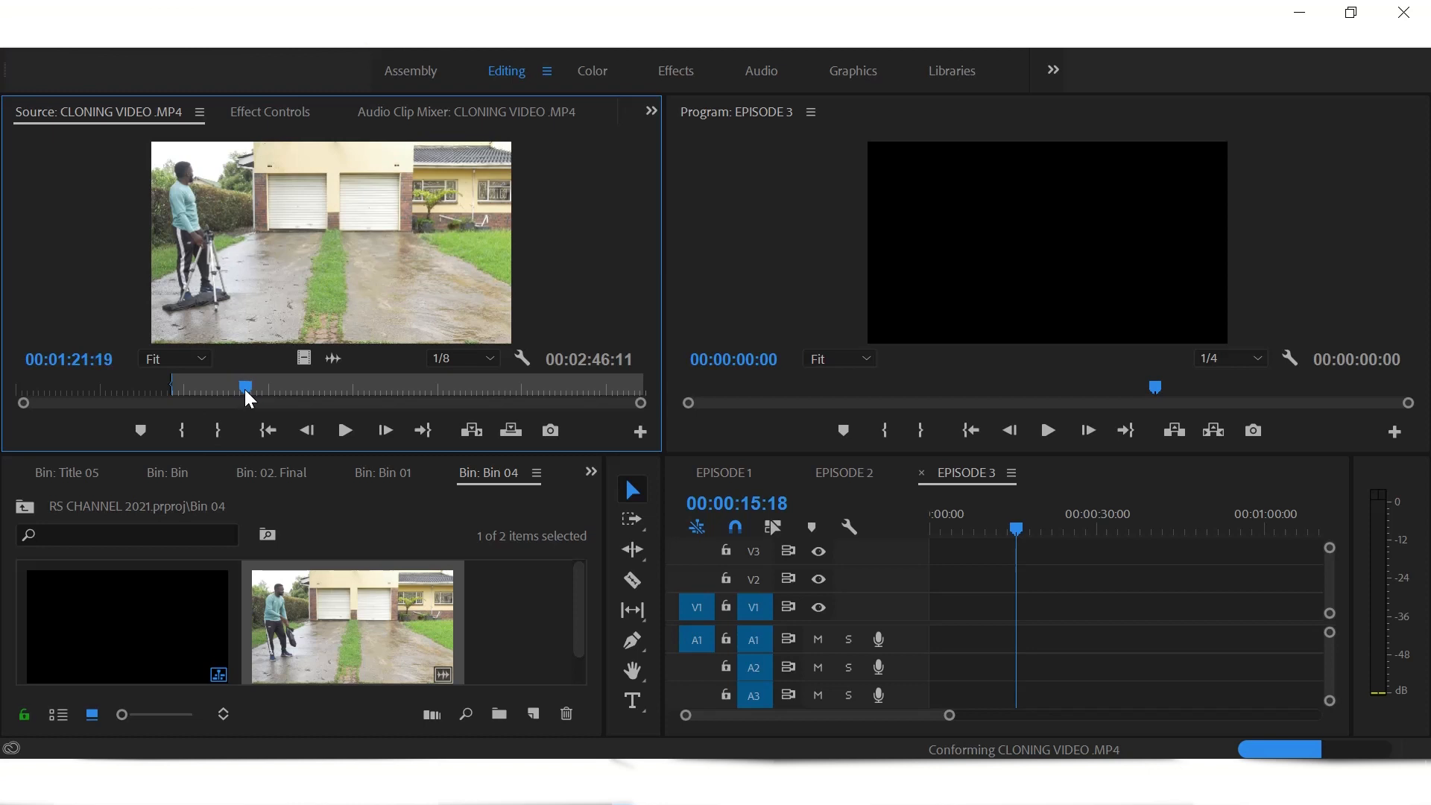
{"action": "left_click", "coordinate": [217, 431]}
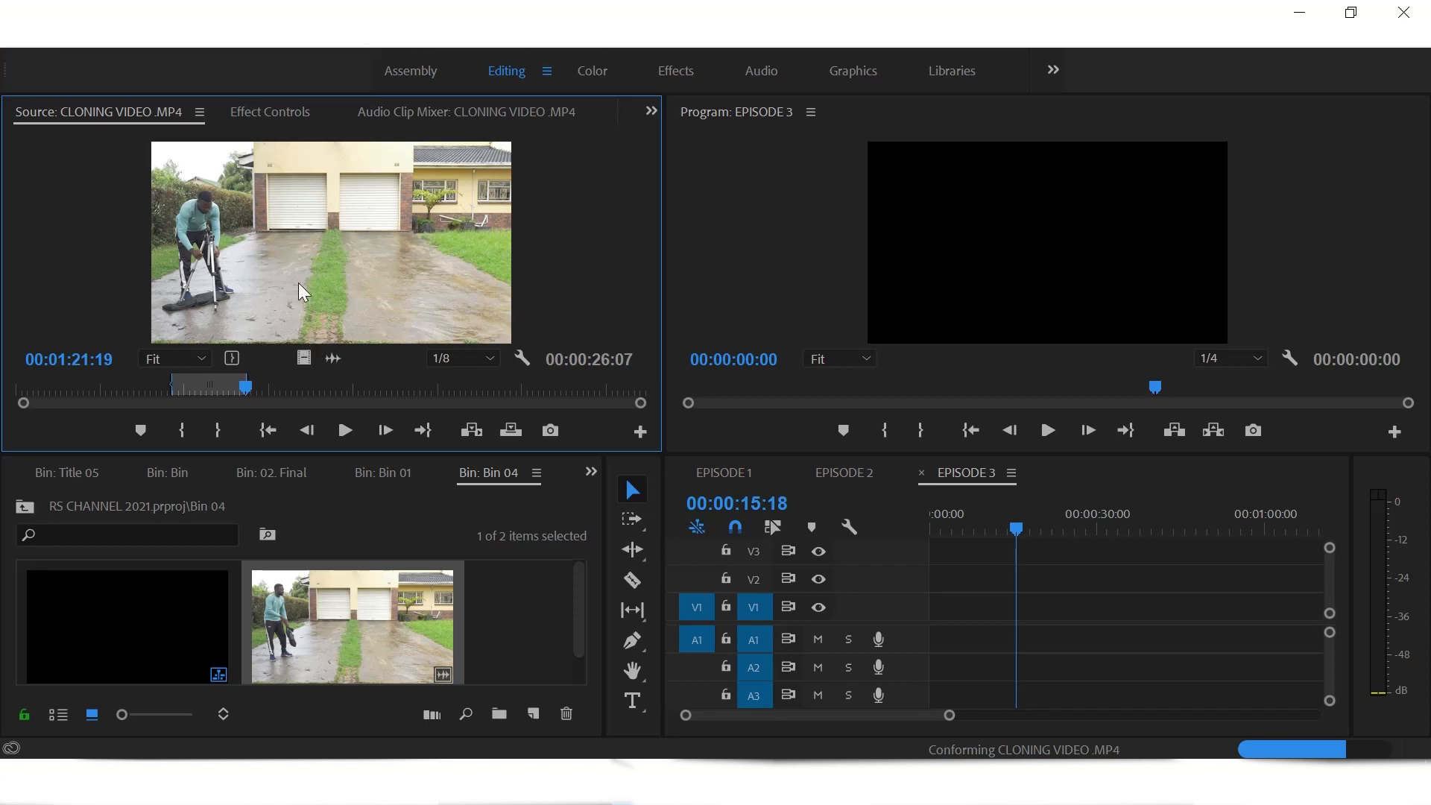
- Place the marked section at the start of the EPISODE 3 sequence and move its video up to track V2
{"action": "left_click_drag", "start_coordinate": [839, 537], "coordinate": [936, 624]}
{"action": "left_click", "coordinate": [900, 443]}
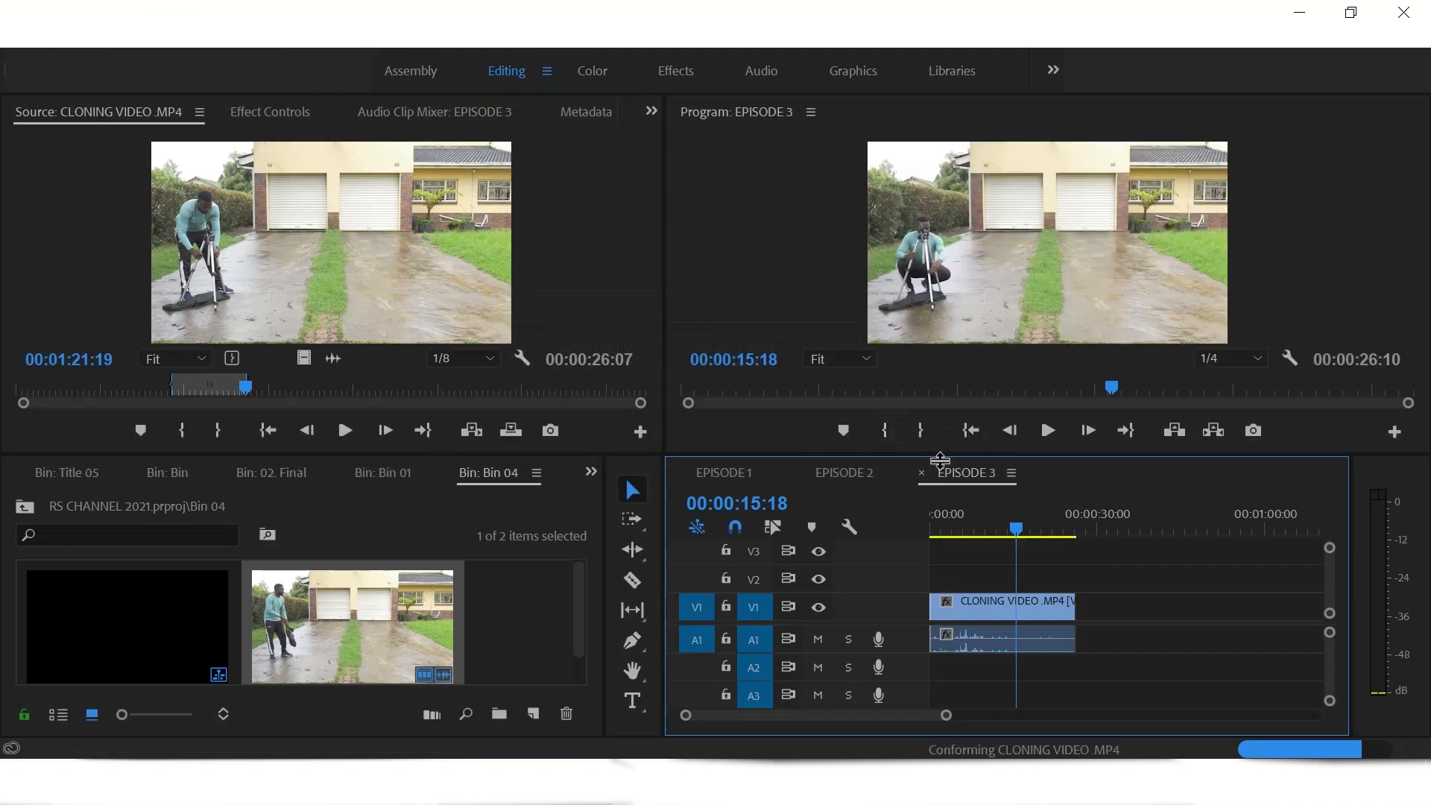
{"action": "left_click", "coordinate": [1018, 530]}
{"action": "left_click_drag", "start_coordinate": [1016, 530], "coordinate": [925, 539]}
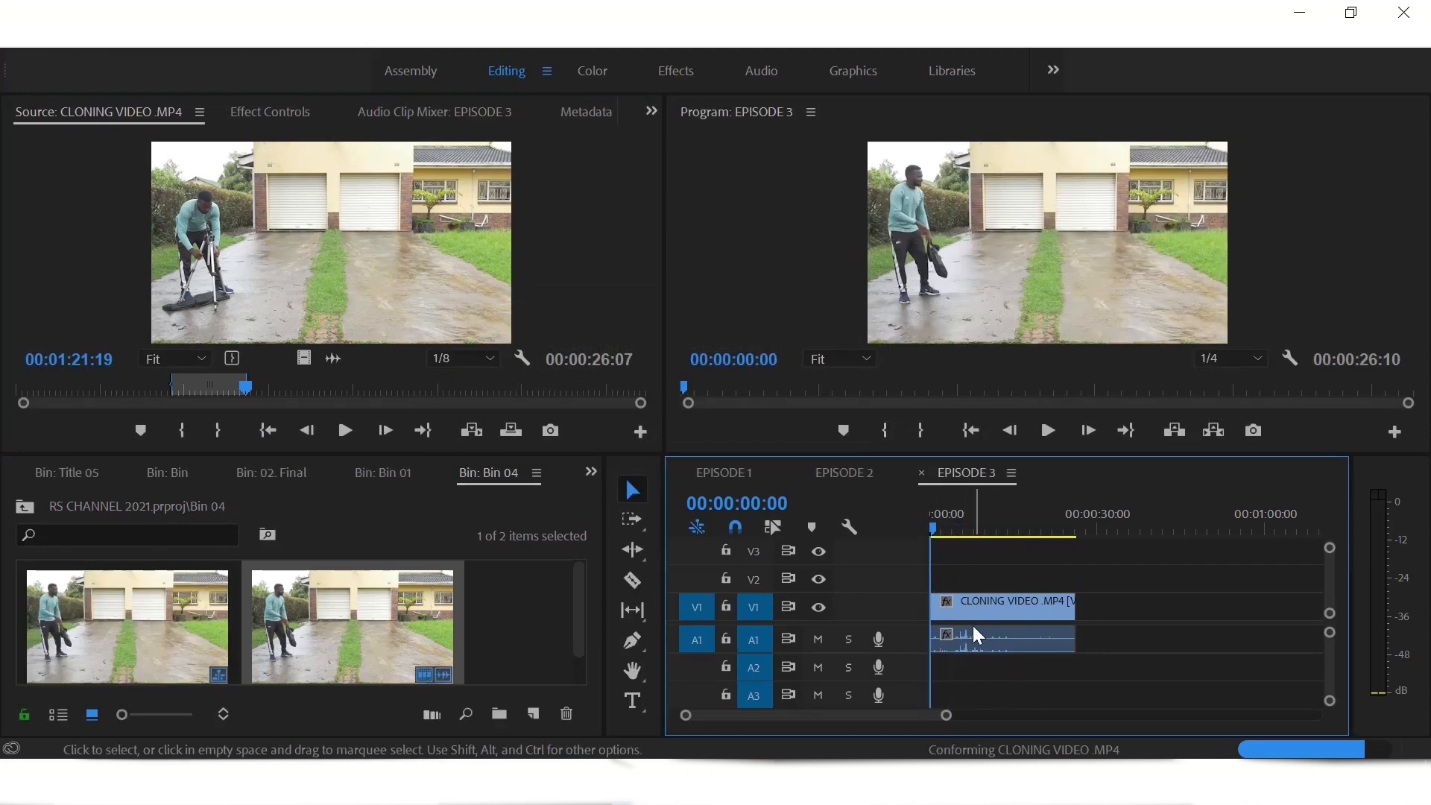
{"action": "mouse_move", "coordinate": [975, 611]}
{"action": "left_mouse_down"}
{"action": "mouse_move", "coordinate": [971, 592]}
{"action": "mouse_move", "coordinate": [968, 606]}
{"action": "left_mouse_up"}
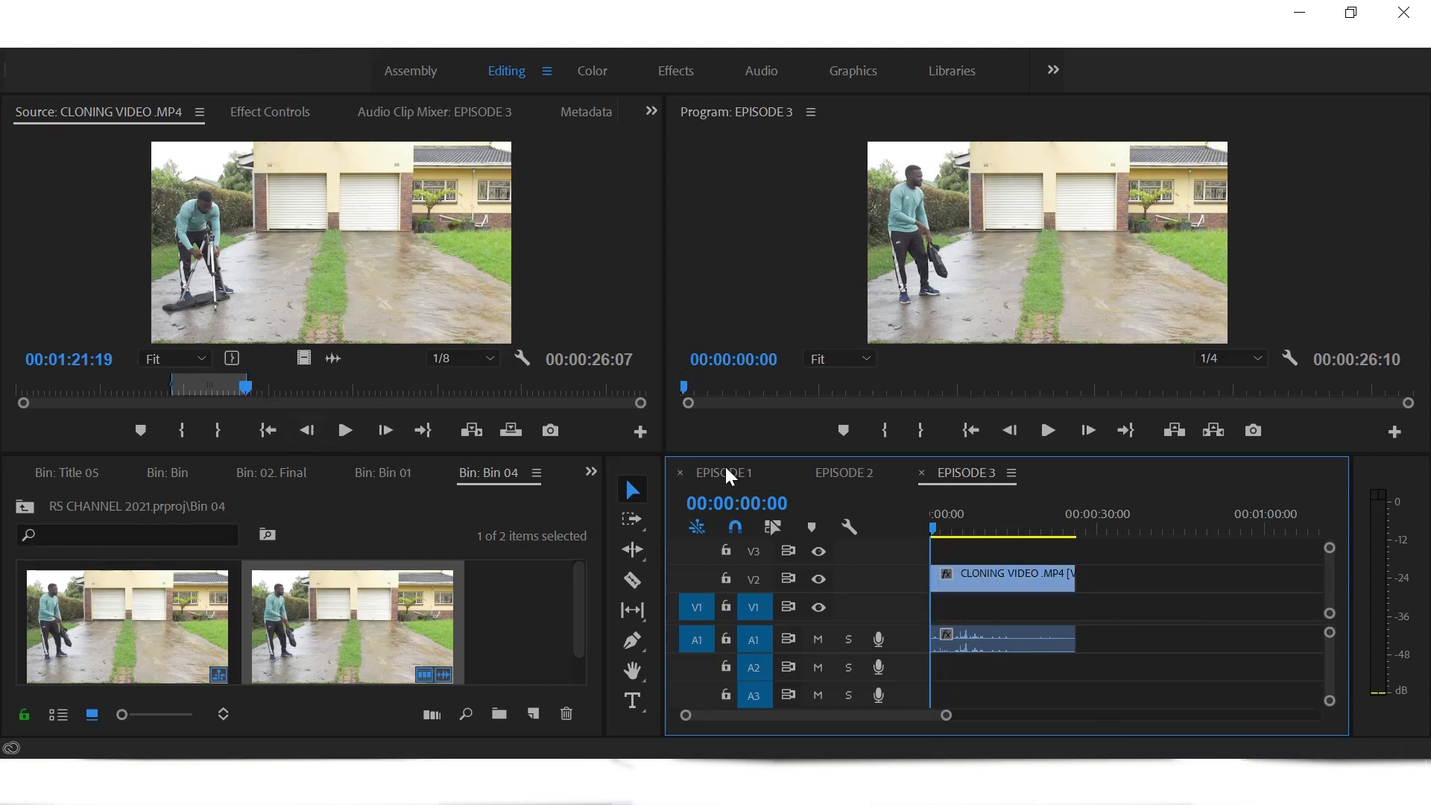
{"action": "left_click_drag", "start_coordinate": [957, 533], "coordinate": [928, 535]}
- Mark a second section of the source clip with In at 00:01:53:04 and Out at 00:02:17:19
{"action": "left_click_drag", "start_coordinate": [246, 388], "coordinate": [340, 410]}
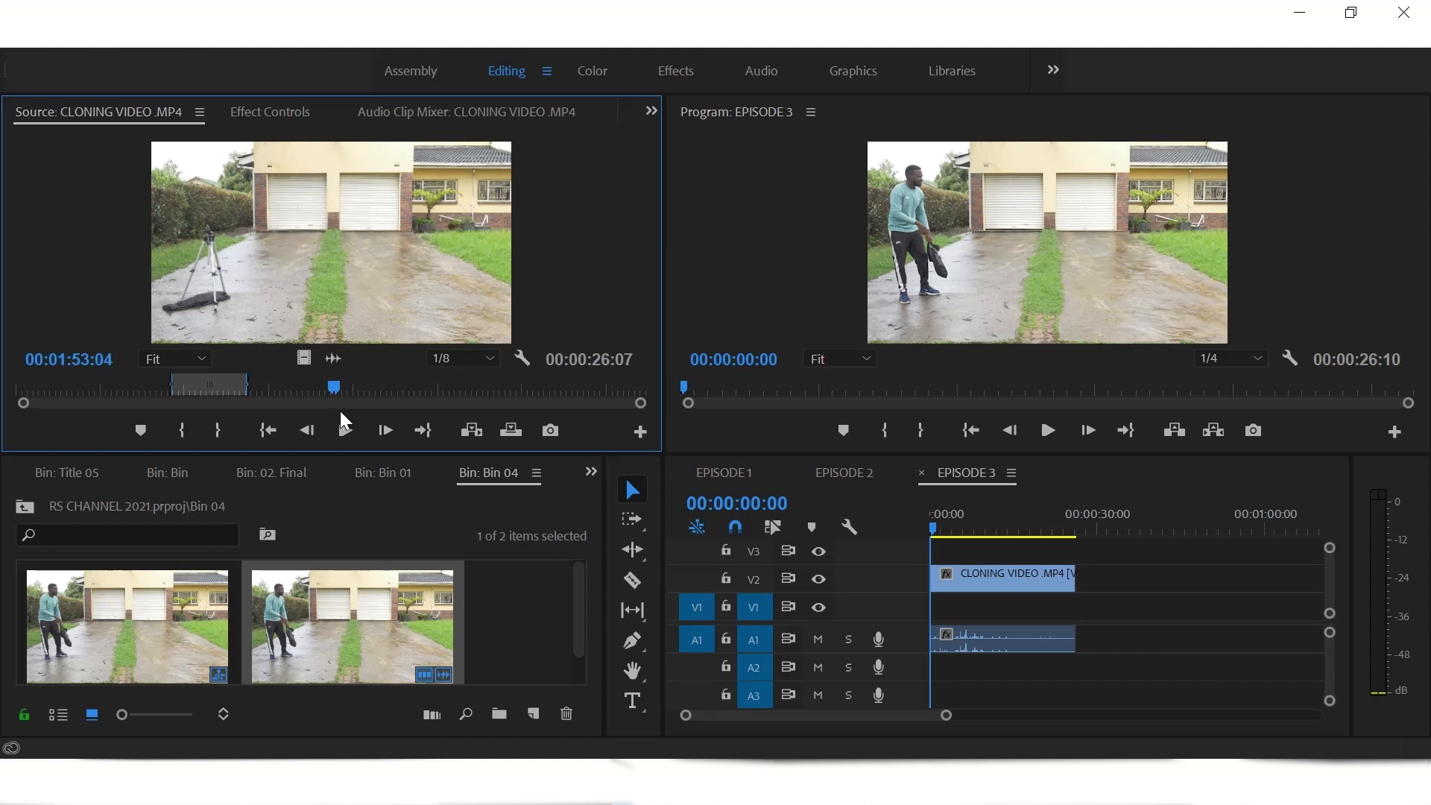
{"action": "left_click", "coordinate": [190, 422]}
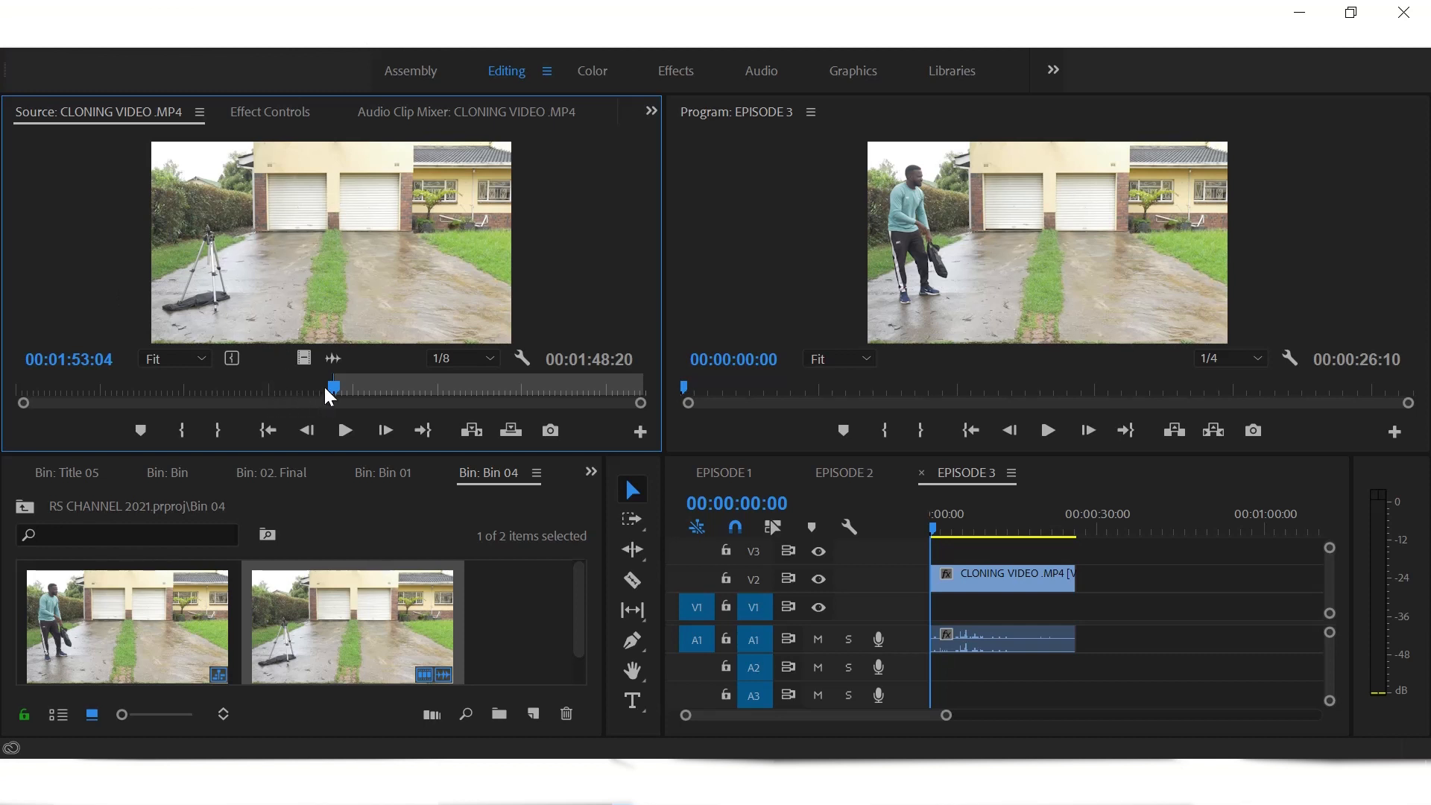
{"action": "left_click_drag", "start_coordinate": [332, 383], "coordinate": [404, 394]}
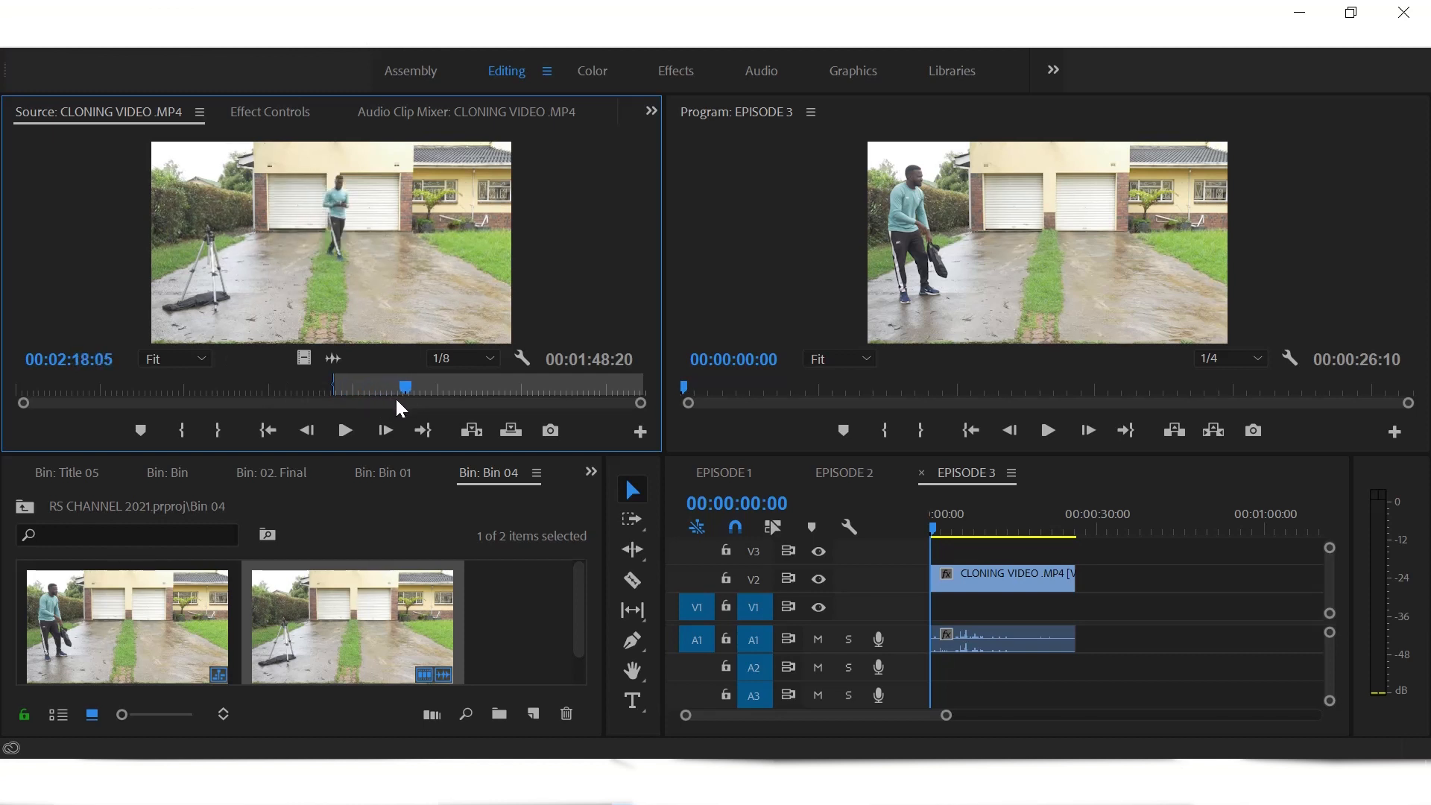
{"action": "left_click", "coordinate": [403, 386]}
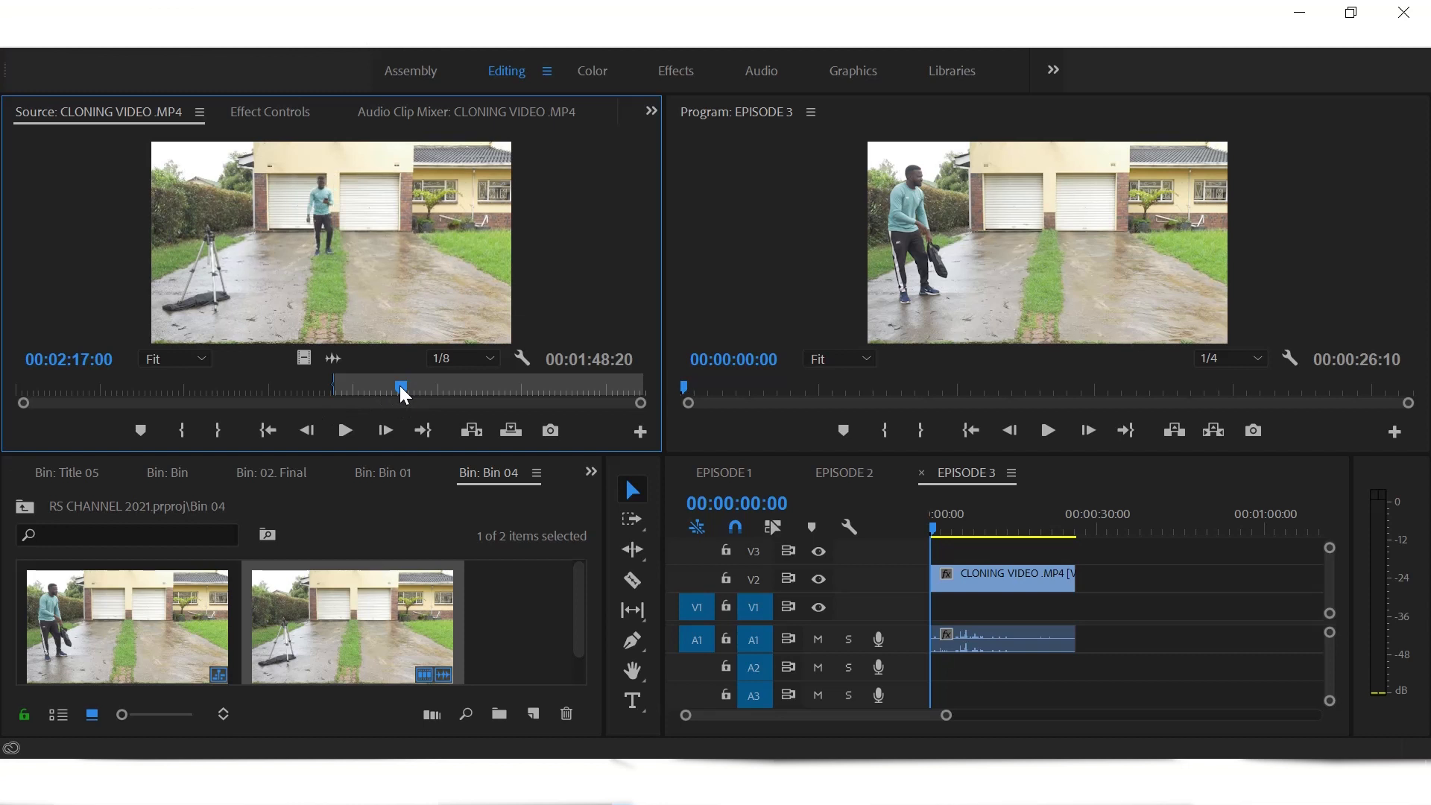
{"action": "left_click", "coordinate": [216, 445]}
- Place the second section at the sequence start on V1 and A2, and trim the first clip's video and audio to the same end
{"action": "mouse_move", "coordinate": [315, 309]}
{"action": "left_mouse_down"}
{"action": "mouse_move", "coordinate": [929, 584]}
{"action": "mouse_move", "coordinate": [930, 606]}
{"action": "mouse_move", "coordinate": [1125, 632]}
{"action": "mouse_move", "coordinate": [1165, 692]}
{"action": "left_mouse_up"}
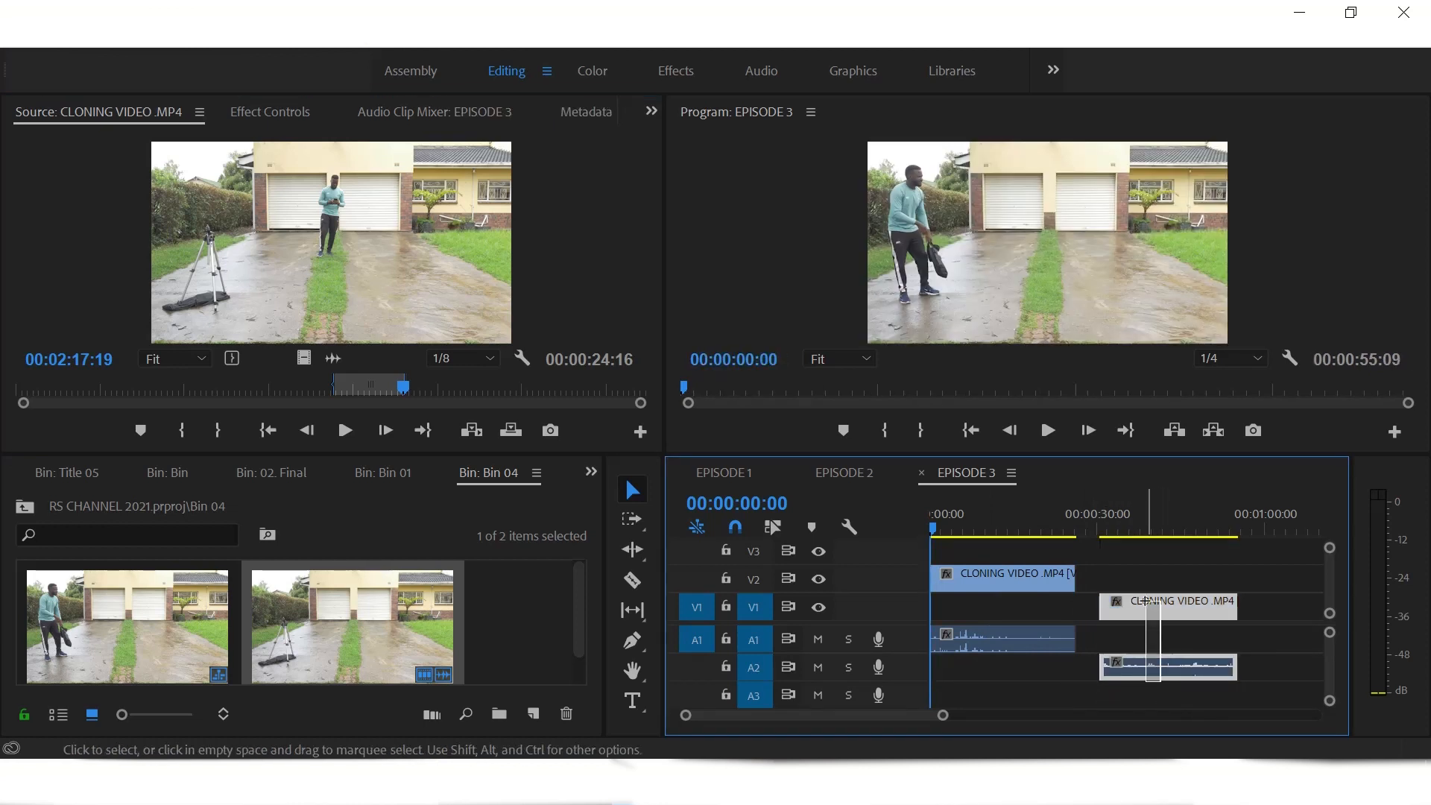
{"action": "left_click_drag", "start_coordinate": [1157, 607], "coordinate": [972, 608]}
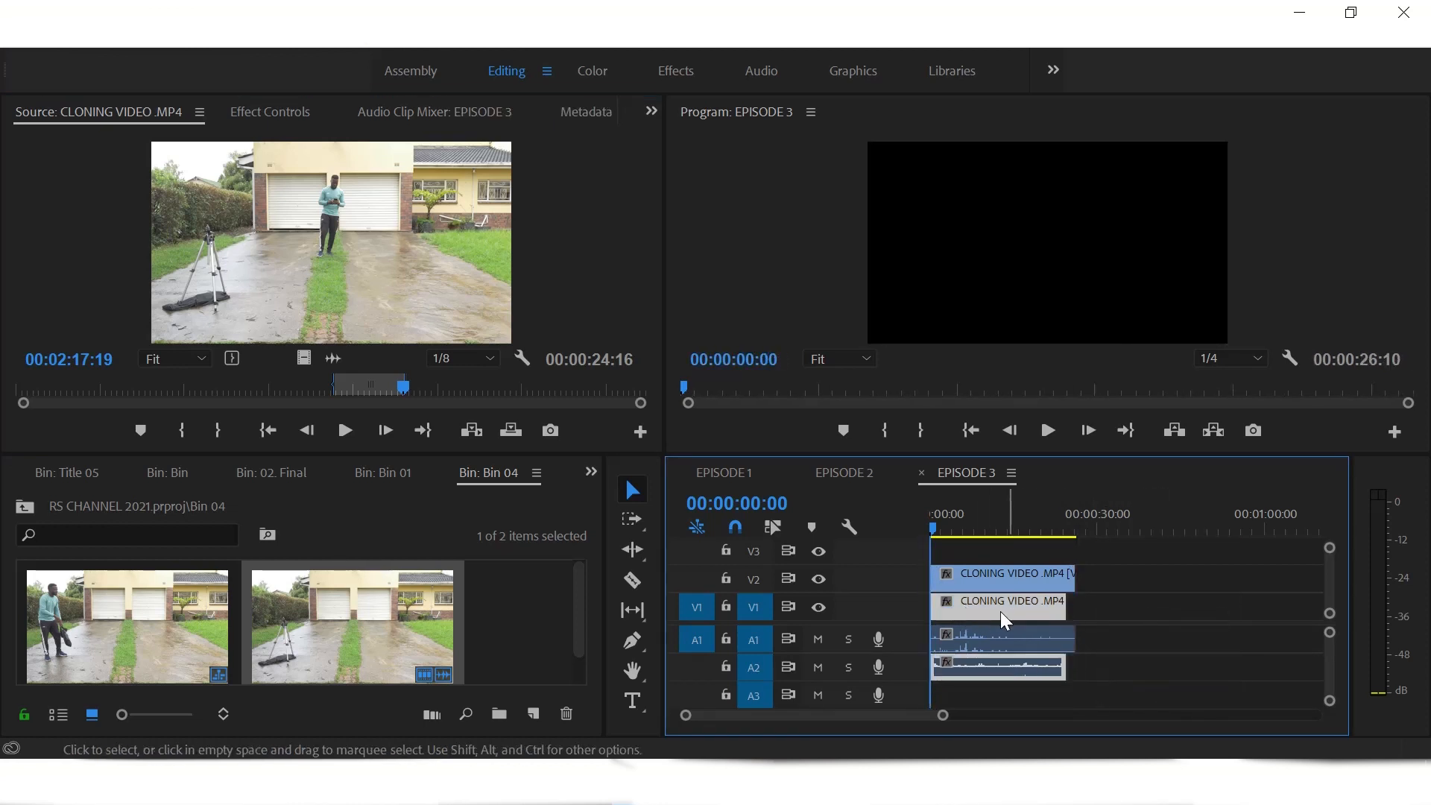
{"action": "left_click_drag", "start_coordinate": [1079, 572], "coordinate": [1066, 572]}
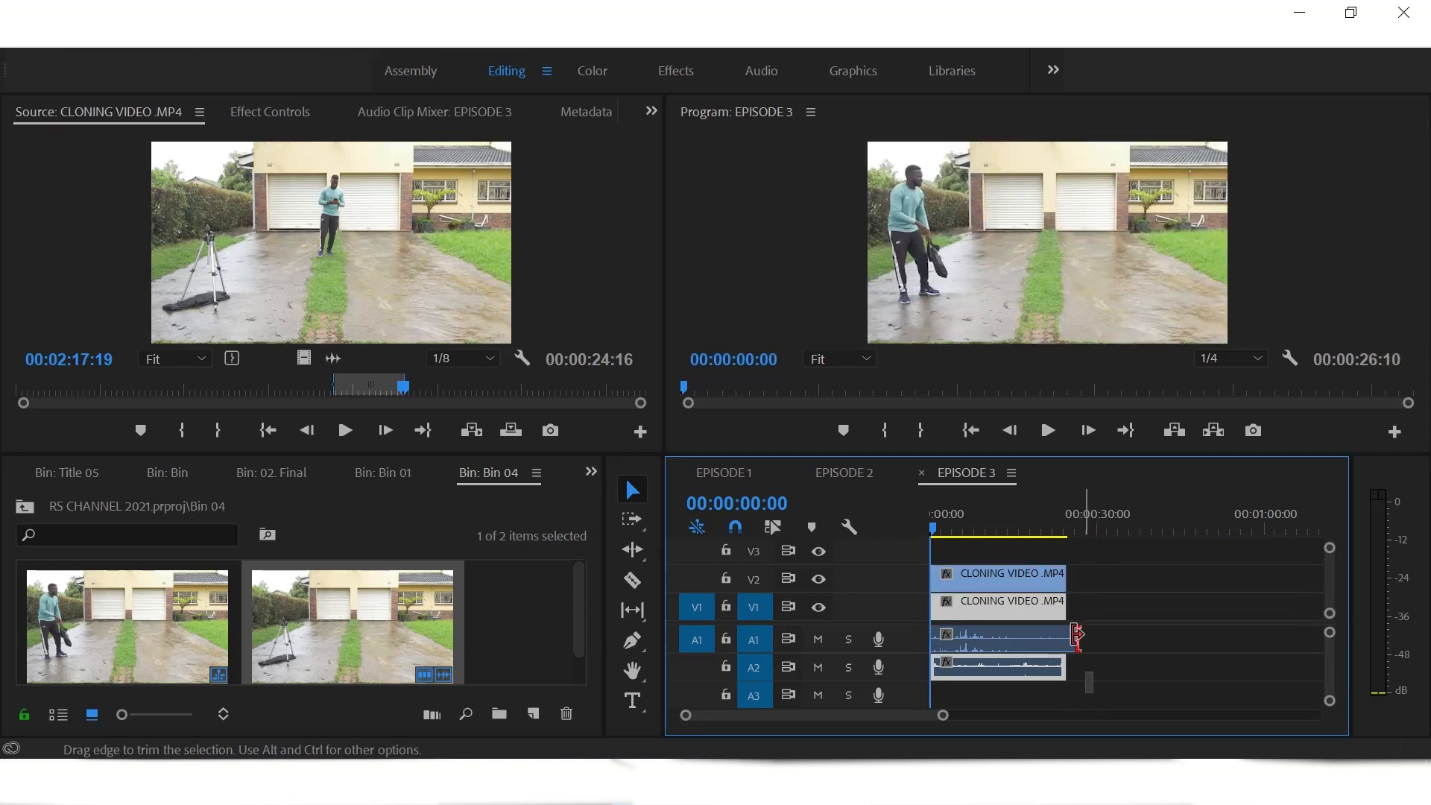
{"action": "left_click_drag", "start_coordinate": [1078, 639], "coordinate": [1066, 639]}
- Draw a closed free-draw opacity mask on the V2 clip around the man at the left of the frame
{"action": "left_click", "coordinate": [962, 606]}
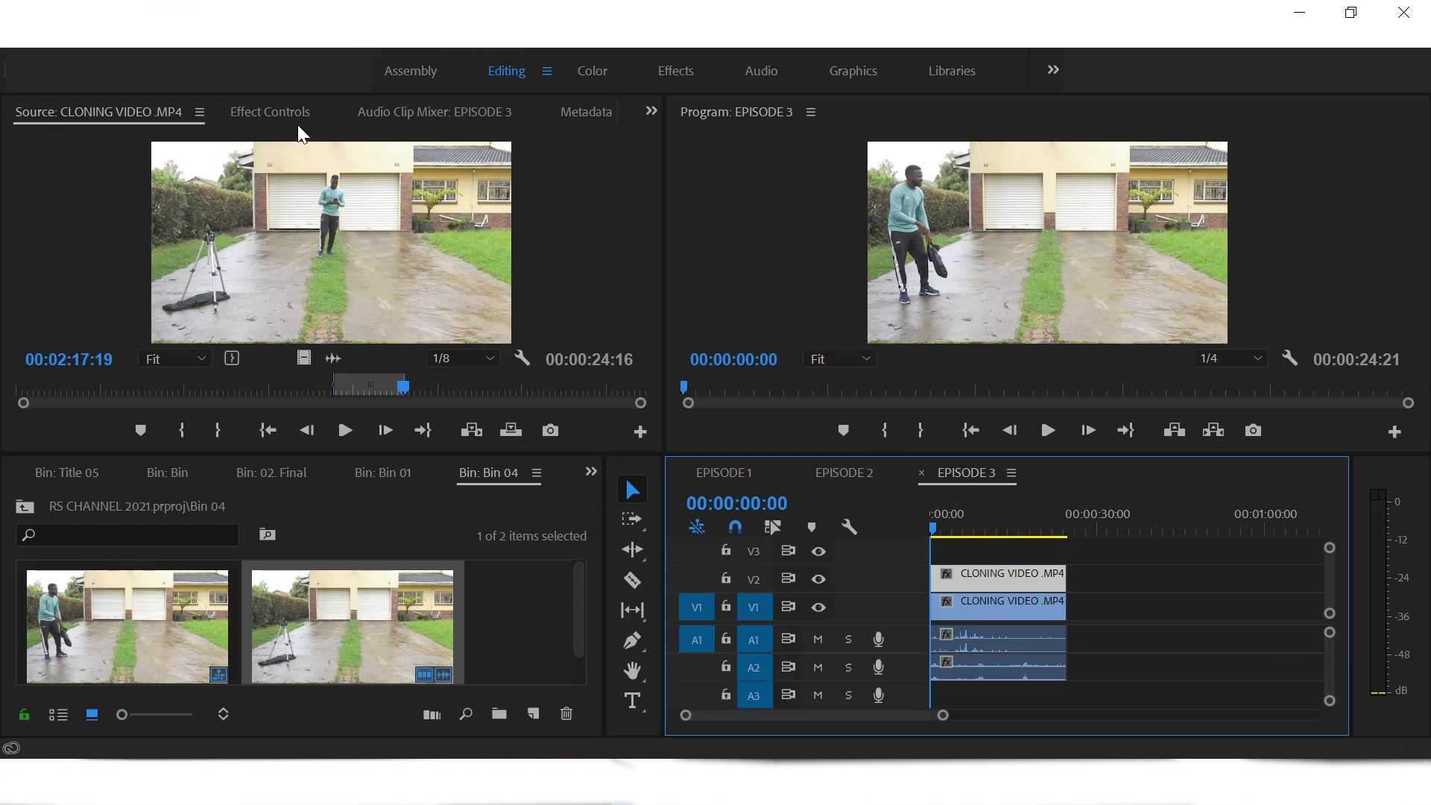
{"action": "left_click", "coordinate": [279, 115]}
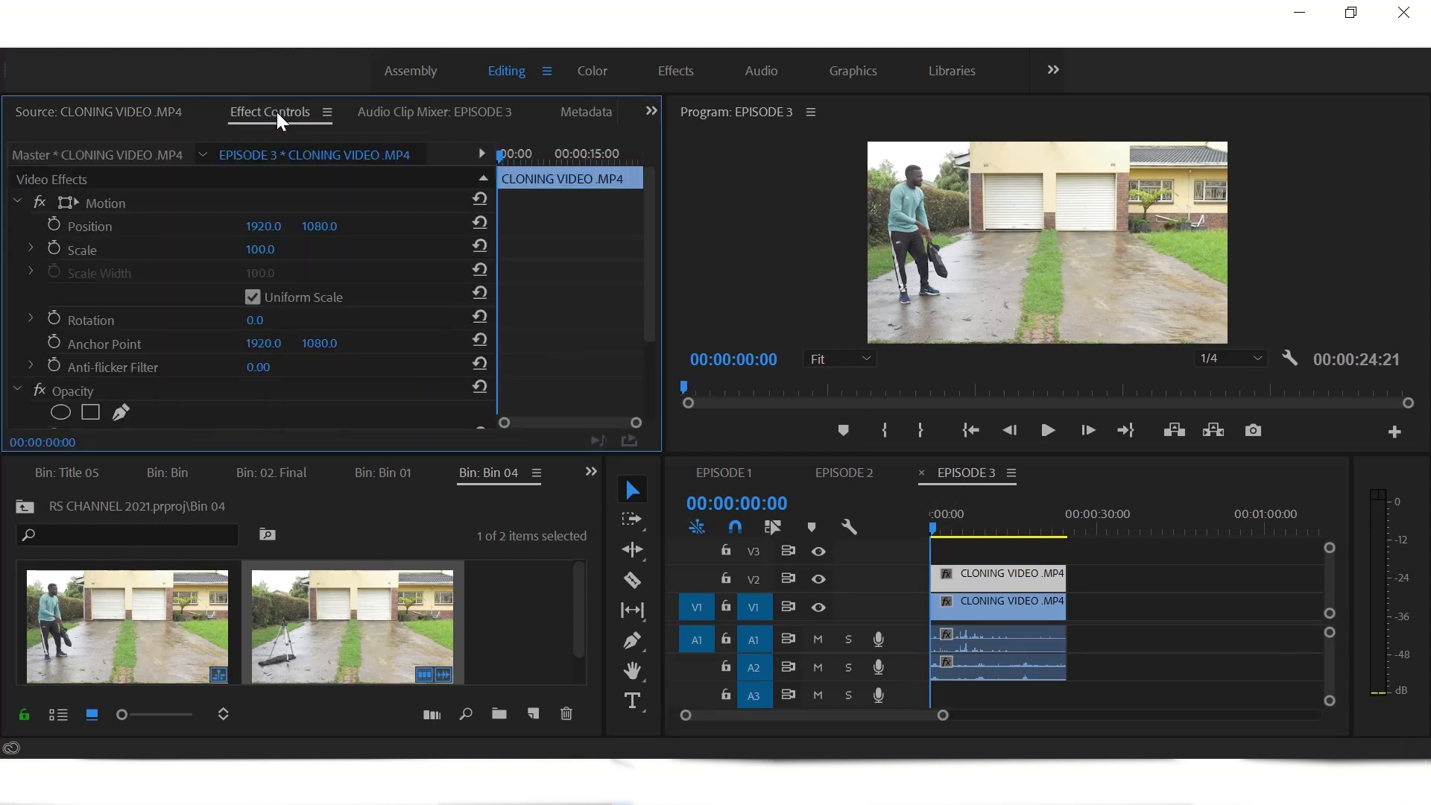
{"action": "left_click_drag", "start_coordinate": [646, 227], "coordinate": [647, 293]}
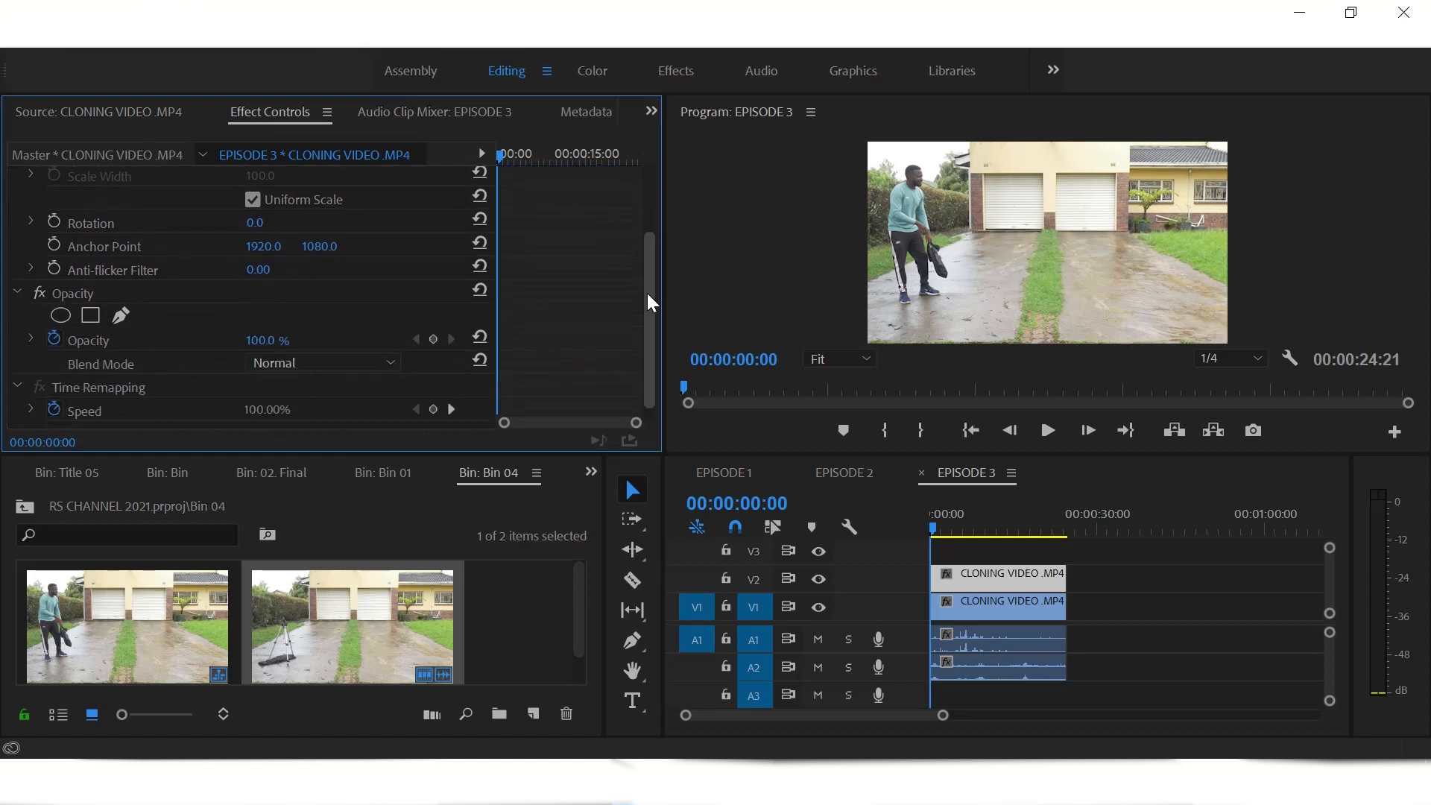
{"action": "left_click", "coordinate": [121, 316]}
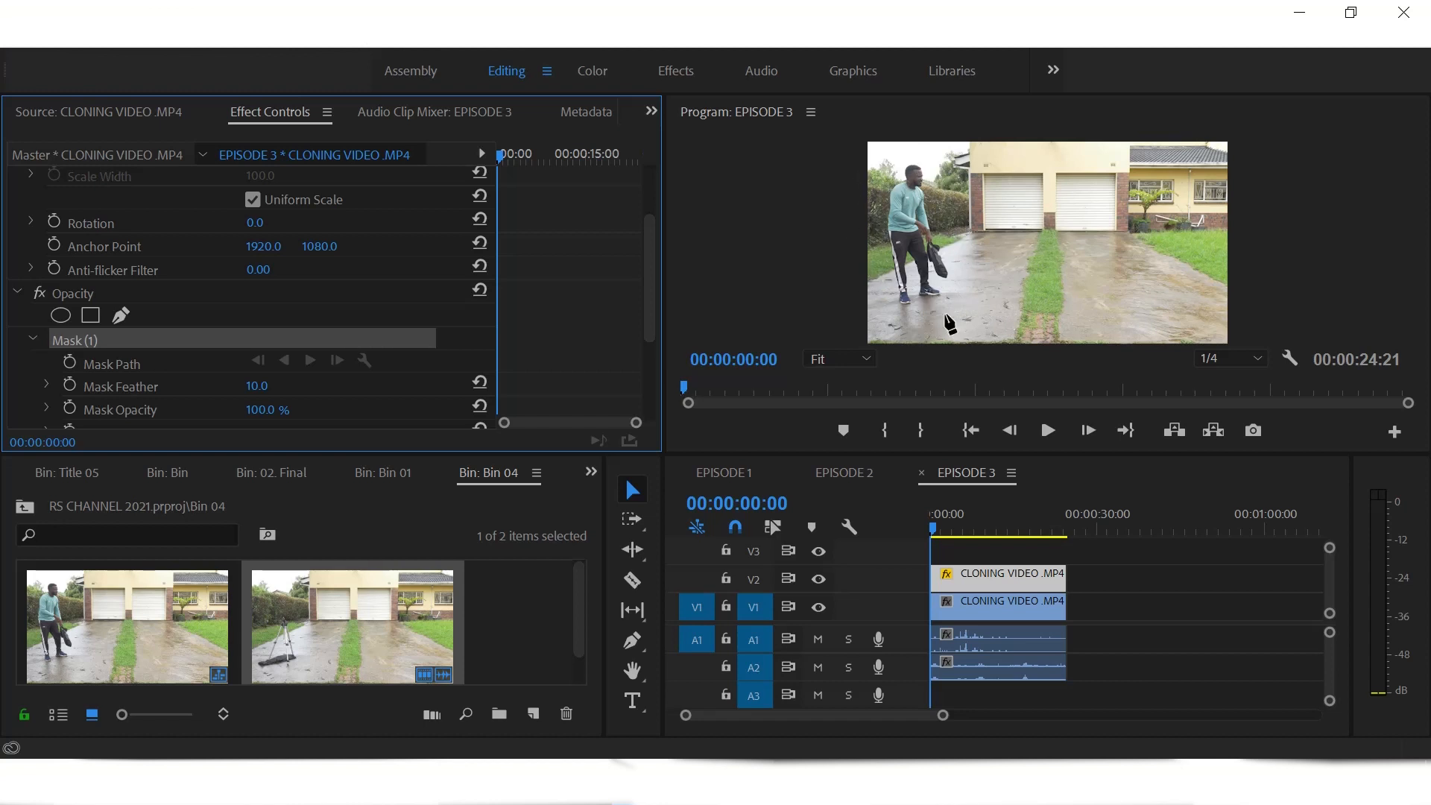
{"action": "left_click", "coordinate": [947, 144]}
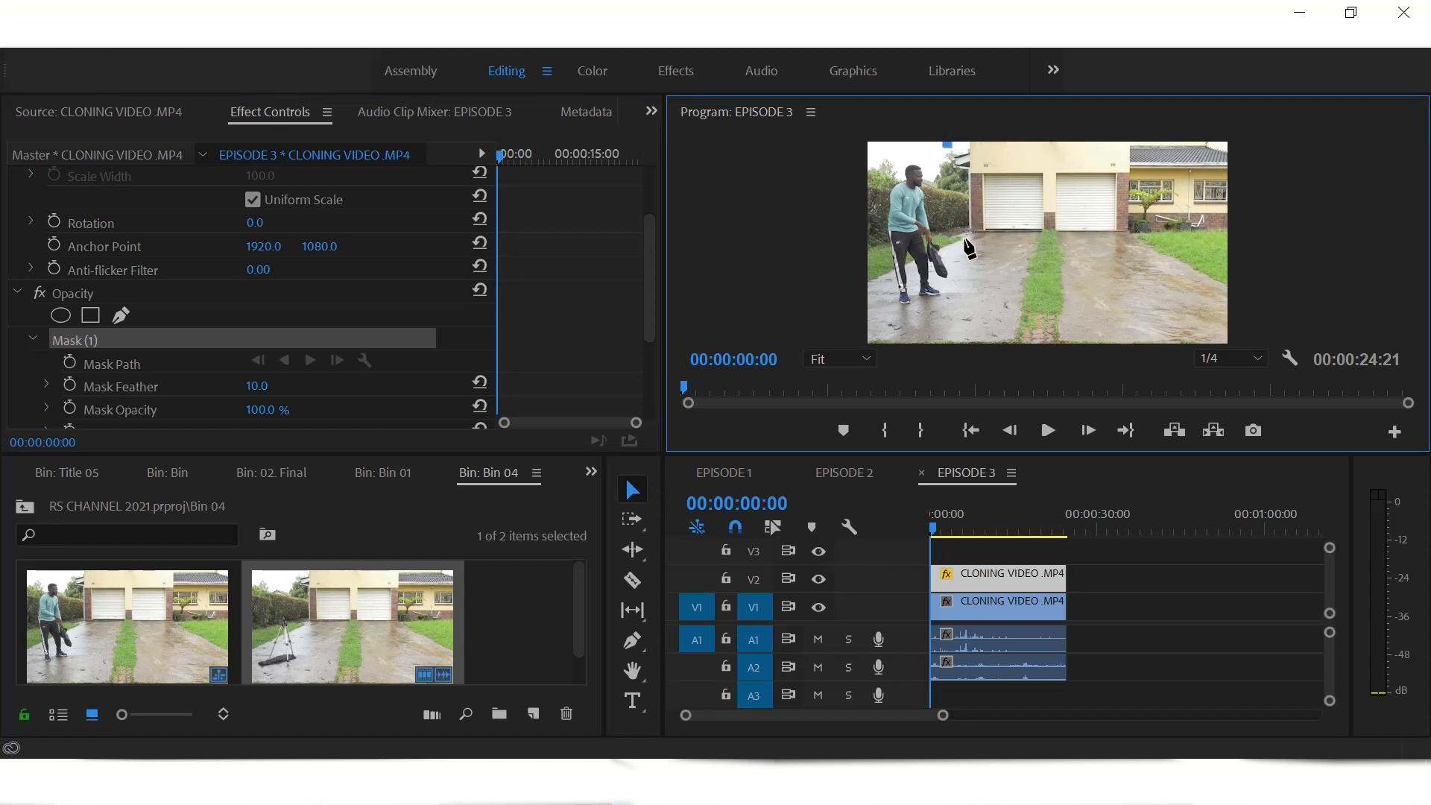
{"action": "left_click", "coordinate": [966, 238]}
{"action": "left_click", "coordinate": [976, 339]}
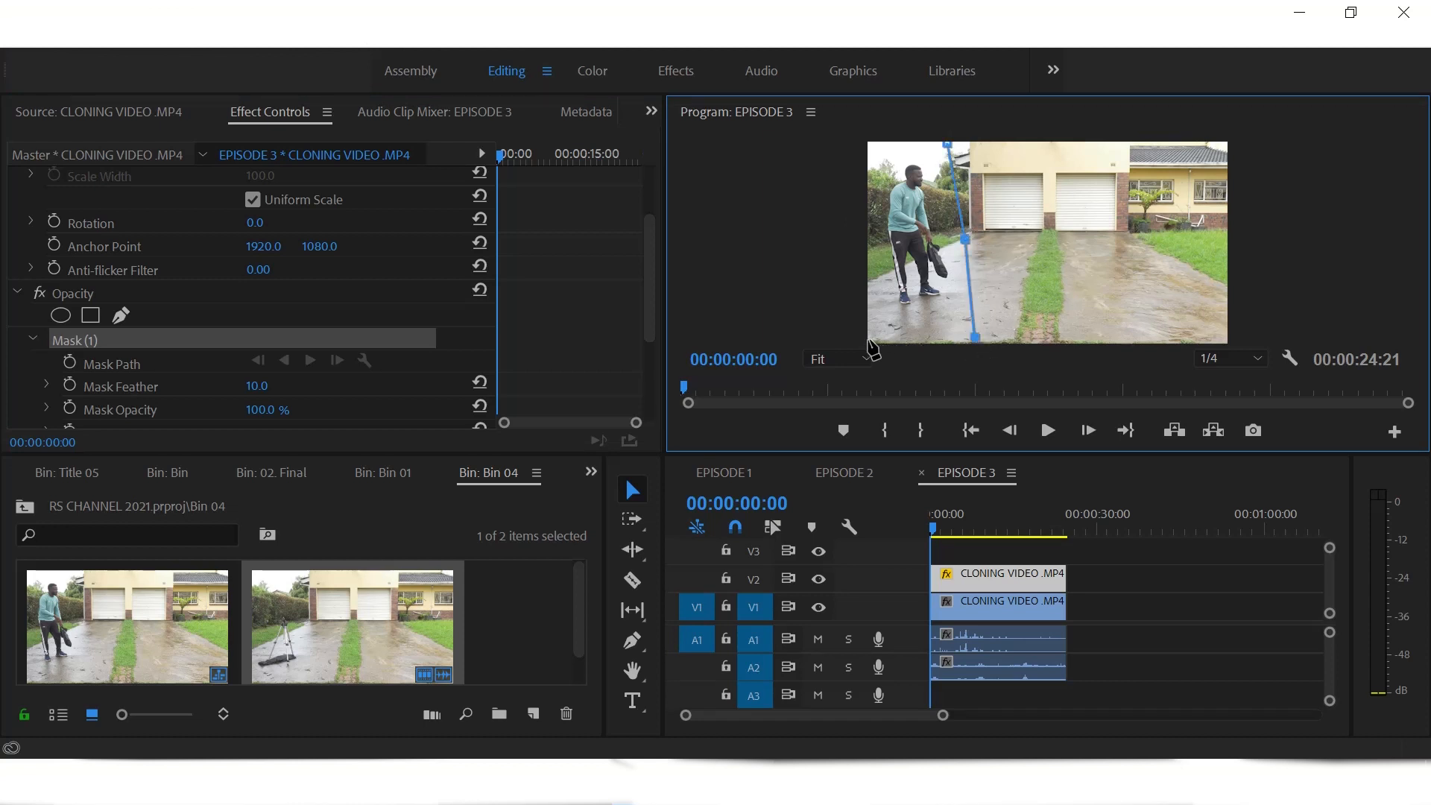
{"action": "left_click", "coordinate": [868, 338]}
{"action": "left_click", "coordinate": [876, 148]}
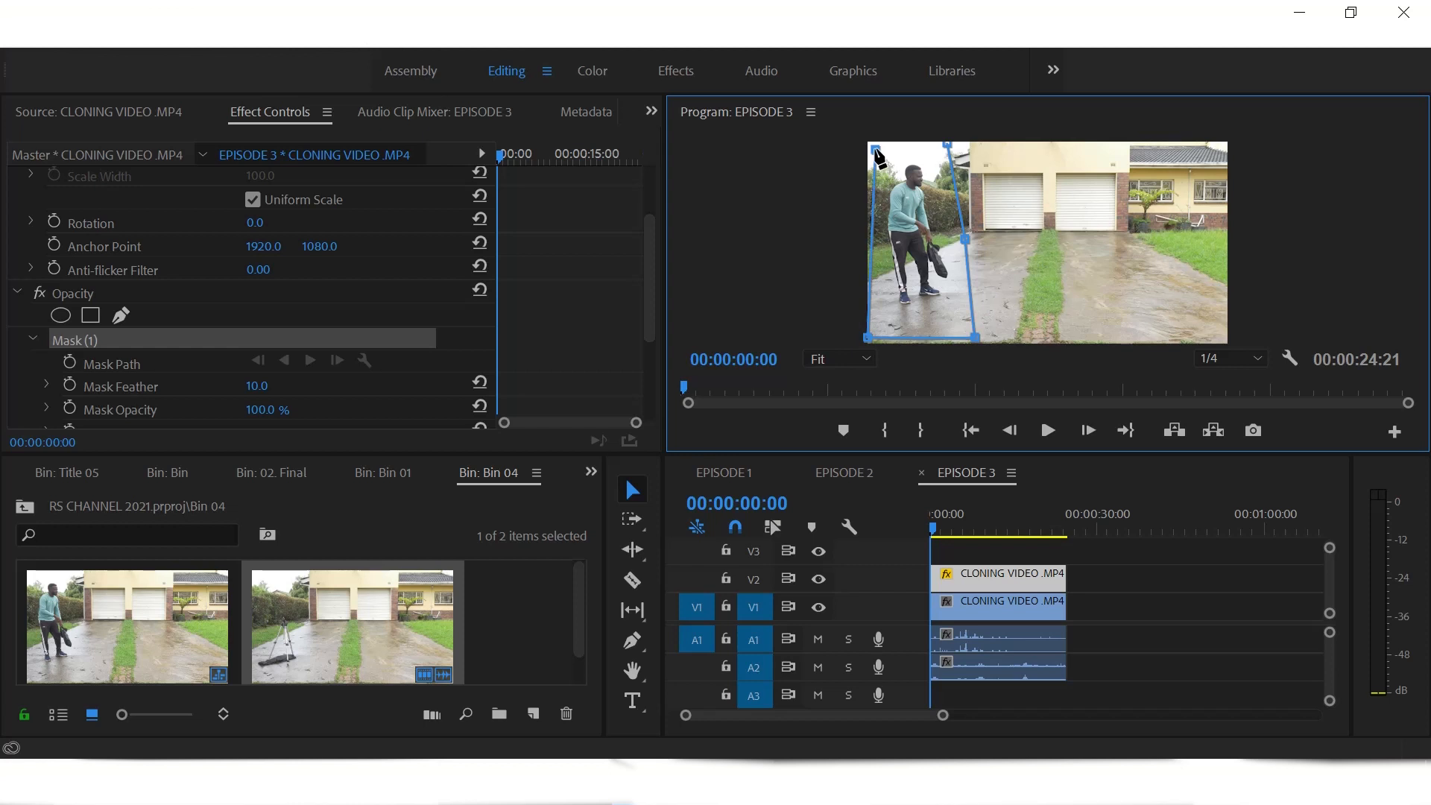
{"action": "left_click", "coordinate": [946, 145]}
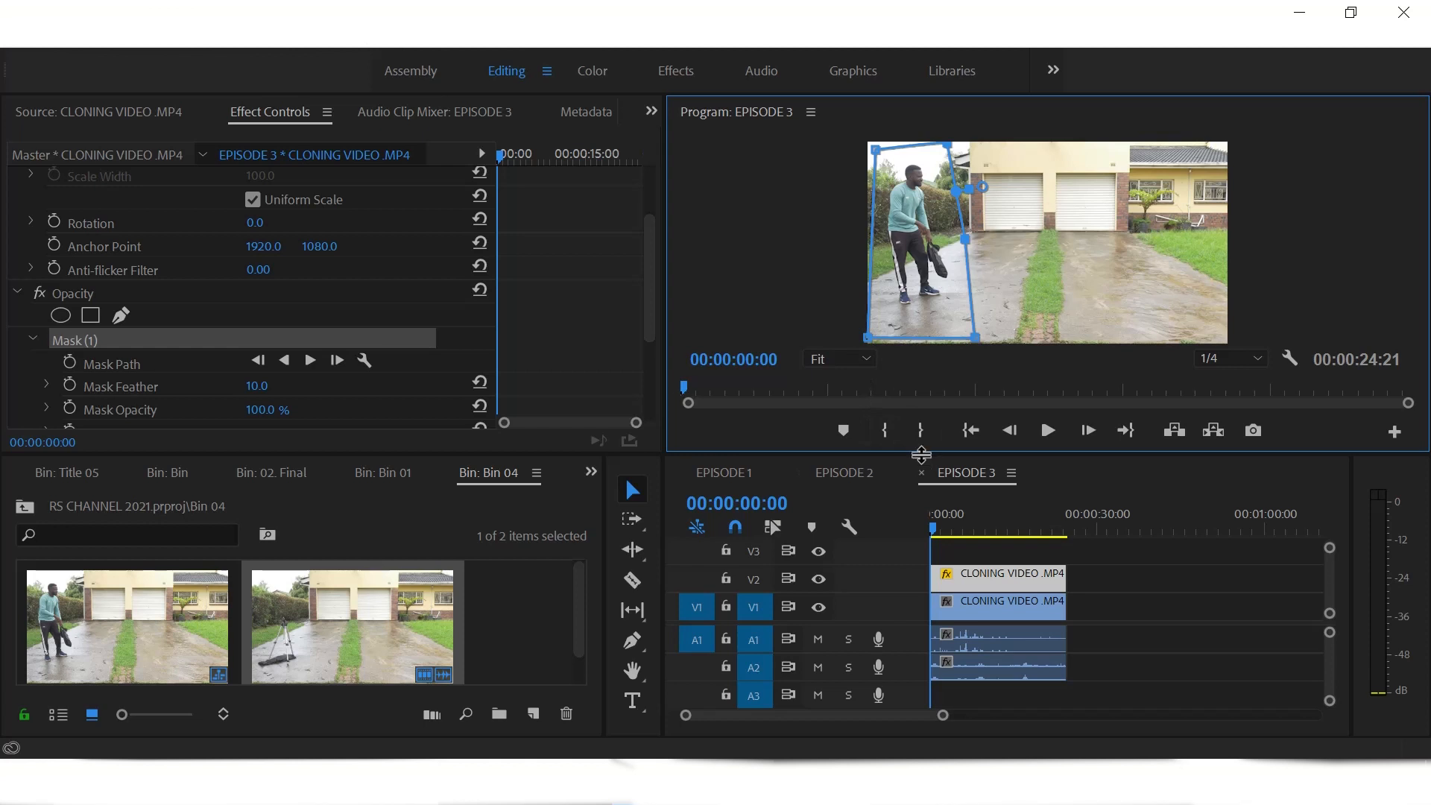
- Hide track V1 at 00:00:13:24 and extend the mask's two left corners and lower right corner to the picture edges
{"action": "mouse_move", "coordinate": [921, 454]}
{"action": "left_mouse_down"}
{"action": "mouse_move", "coordinate": [928, 477]}
{"action": "mouse_move", "coordinate": [948, 459]}
{"action": "left_mouse_up"}
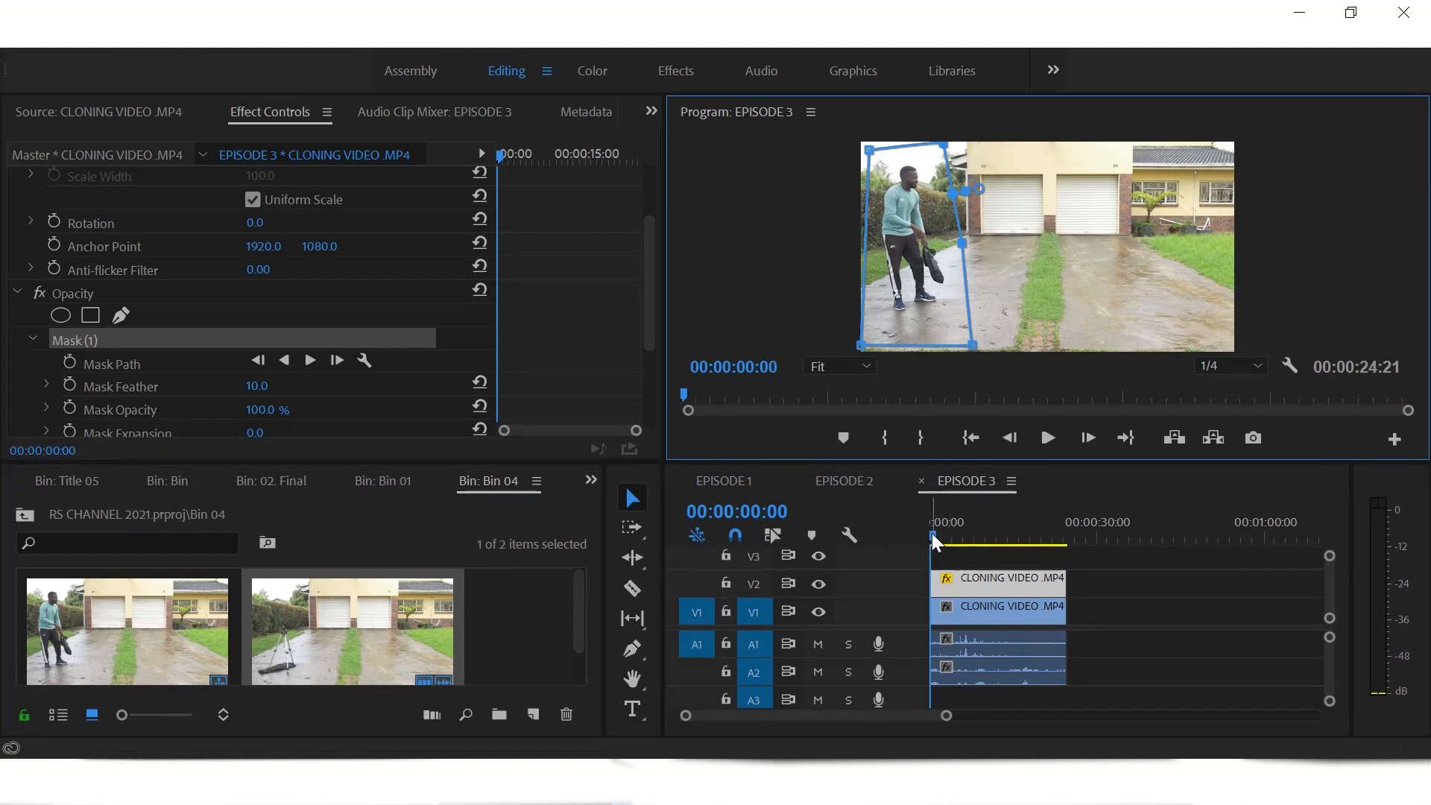
{"action": "left_click_drag", "start_coordinate": [932, 534], "coordinate": [1008, 555]}
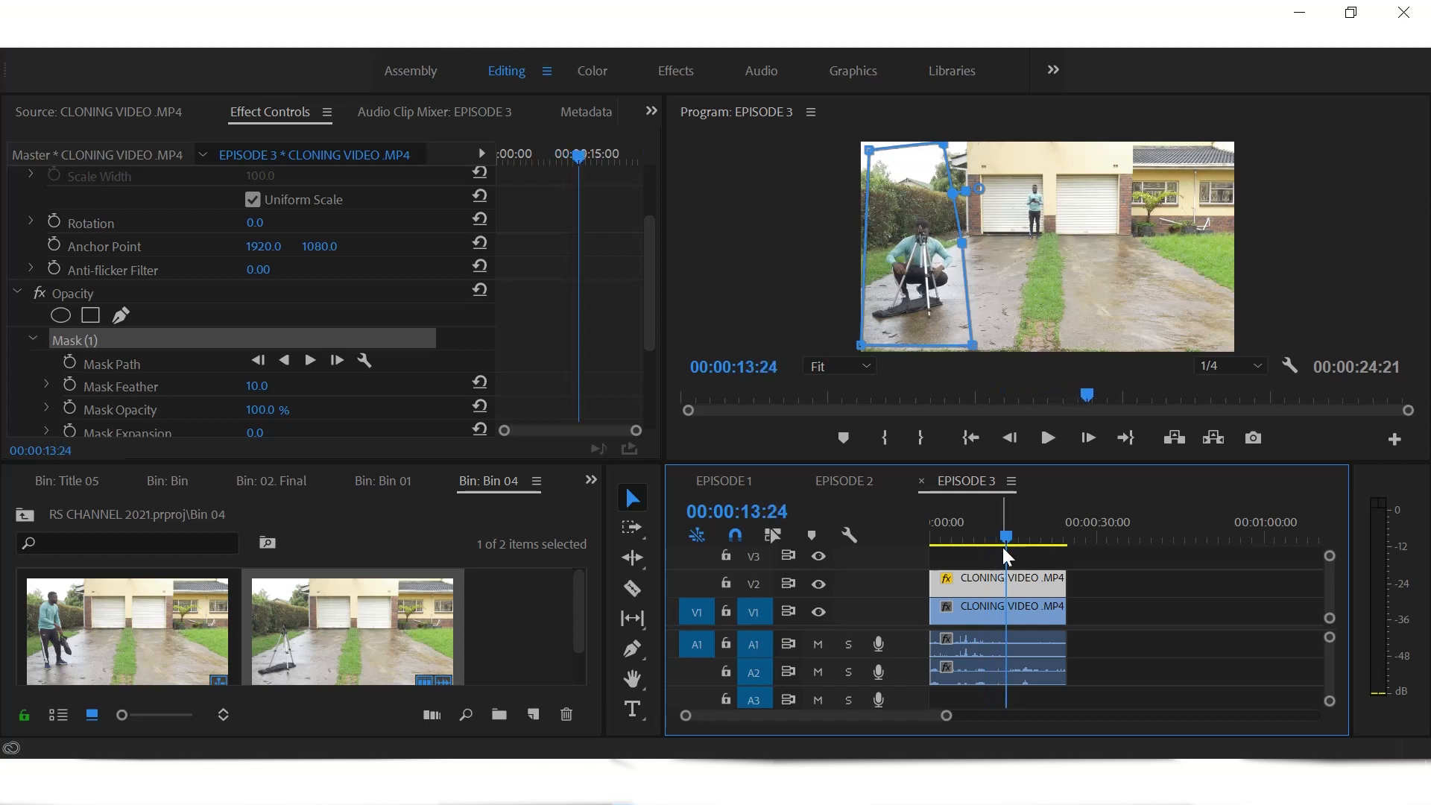
{"action": "left_click", "coordinate": [819, 612]}
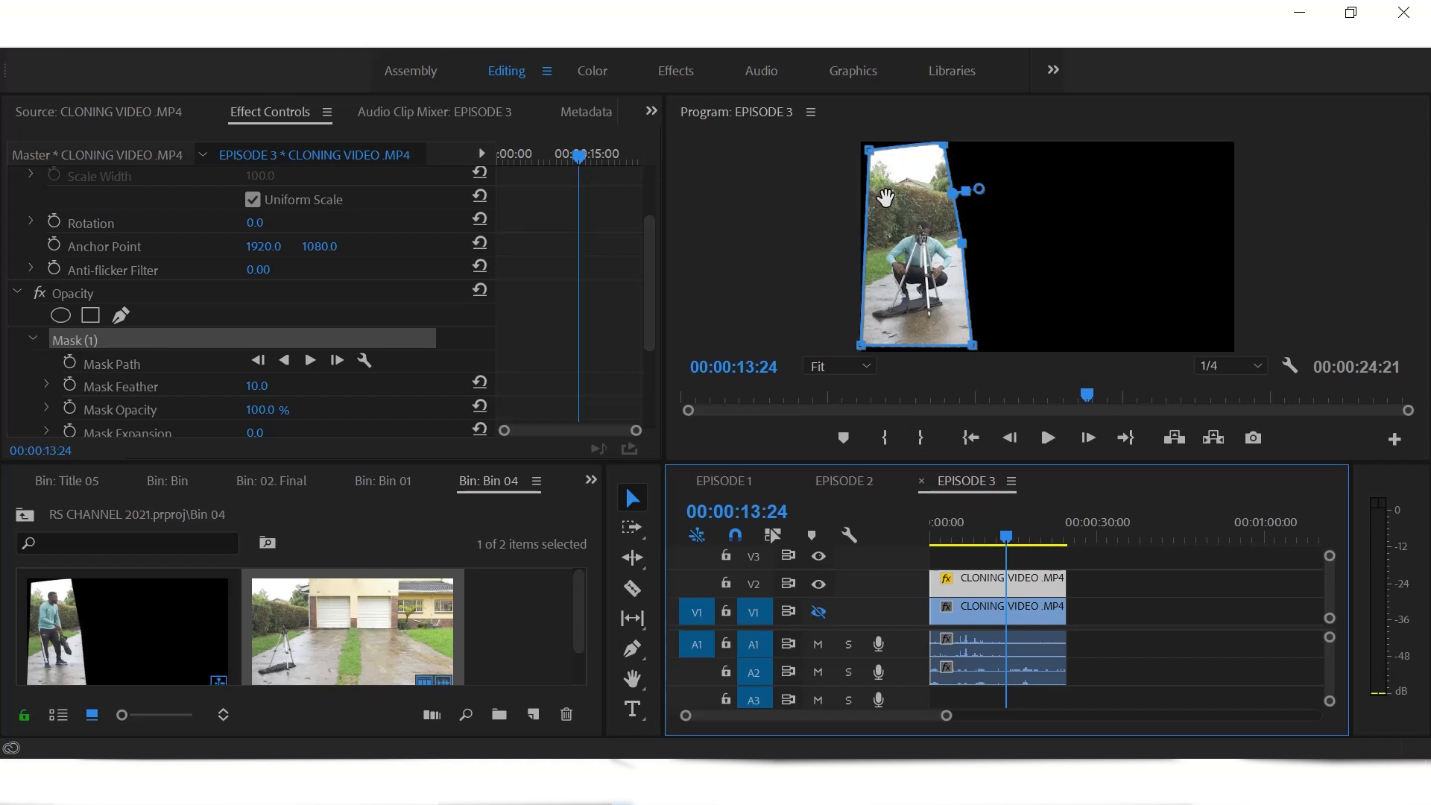
{"action": "left_click_drag", "start_coordinate": [973, 346], "coordinate": [979, 349]}
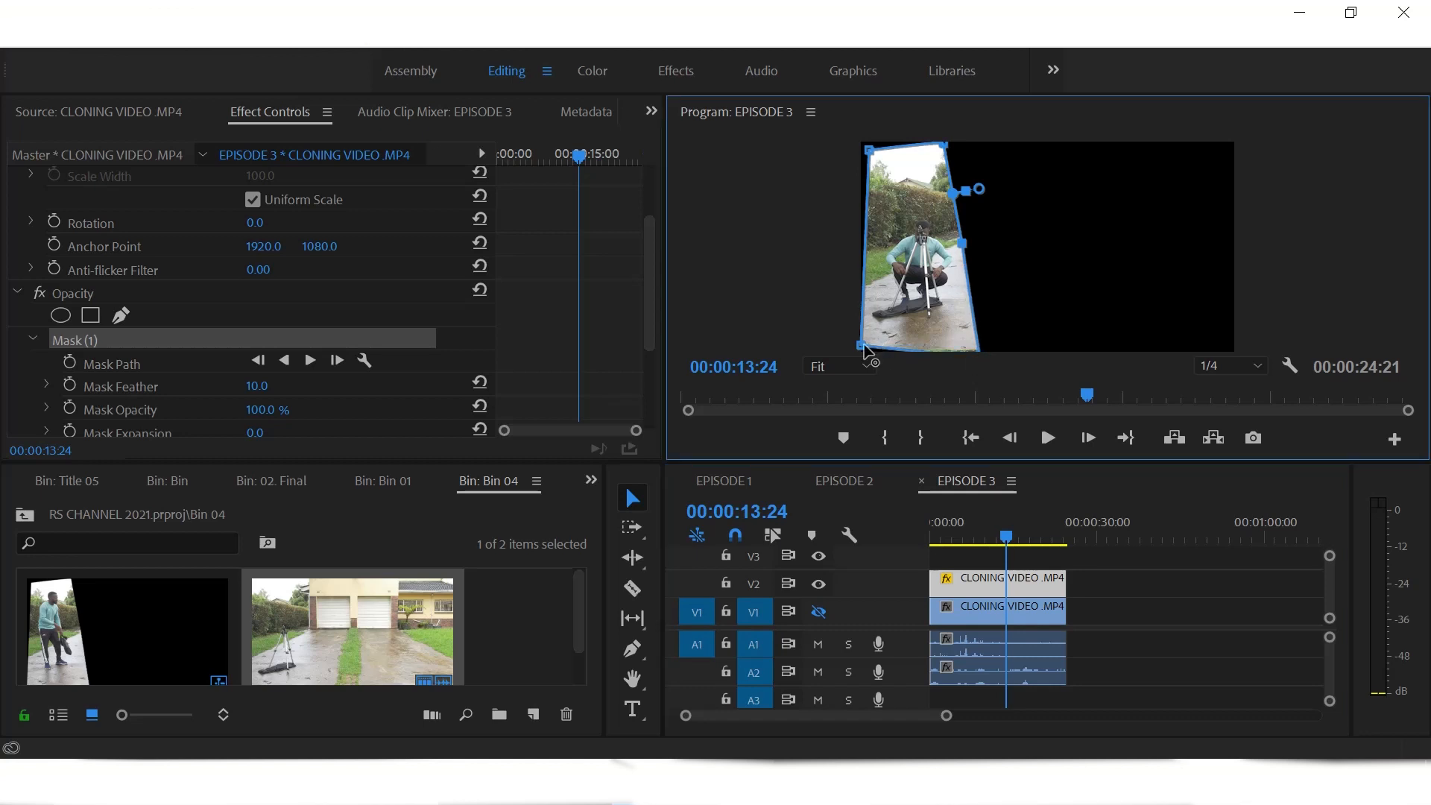
{"action": "left_click_drag", "start_coordinate": [861, 349], "coordinate": [852, 351]}
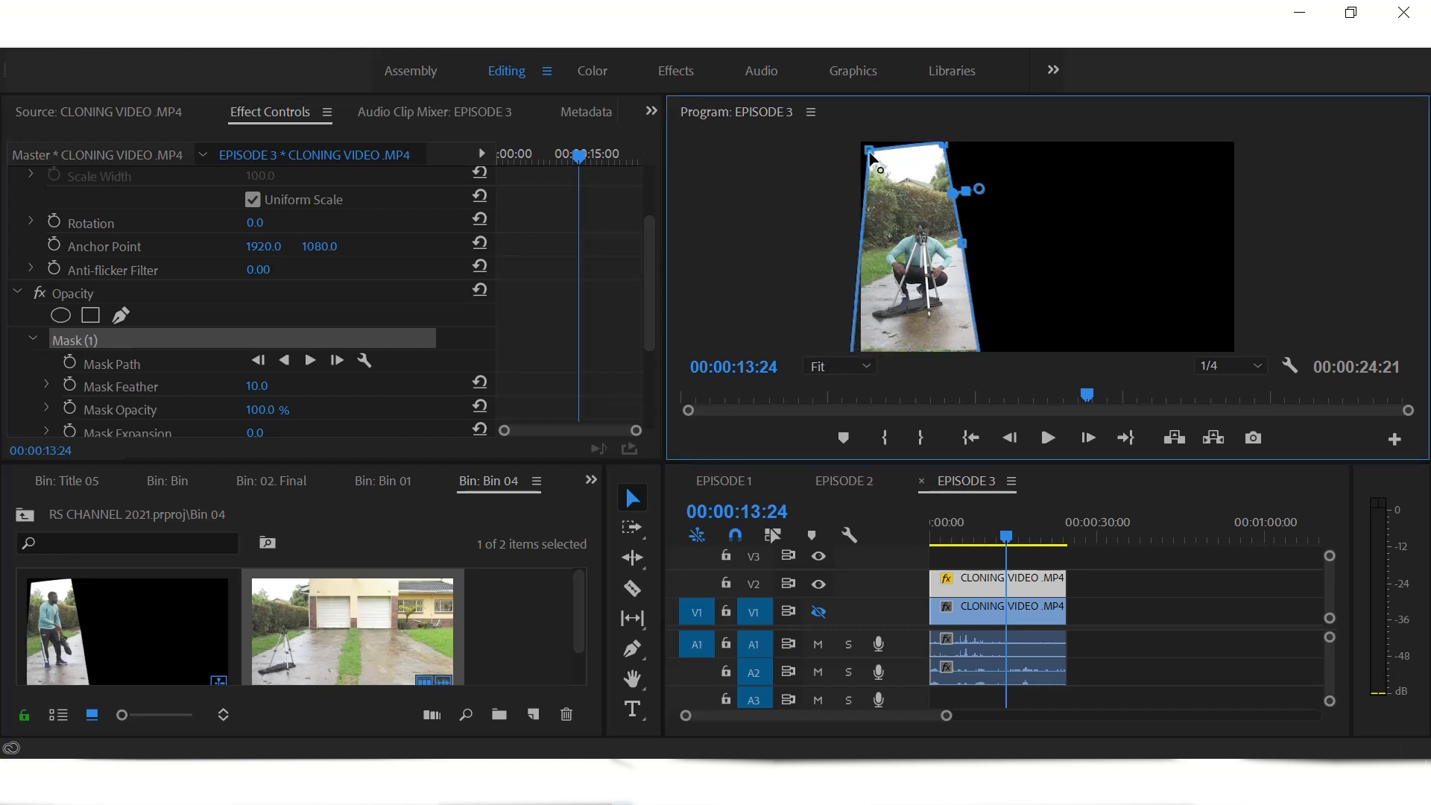
{"action": "left_click_drag", "start_coordinate": [869, 152], "coordinate": [849, 128]}
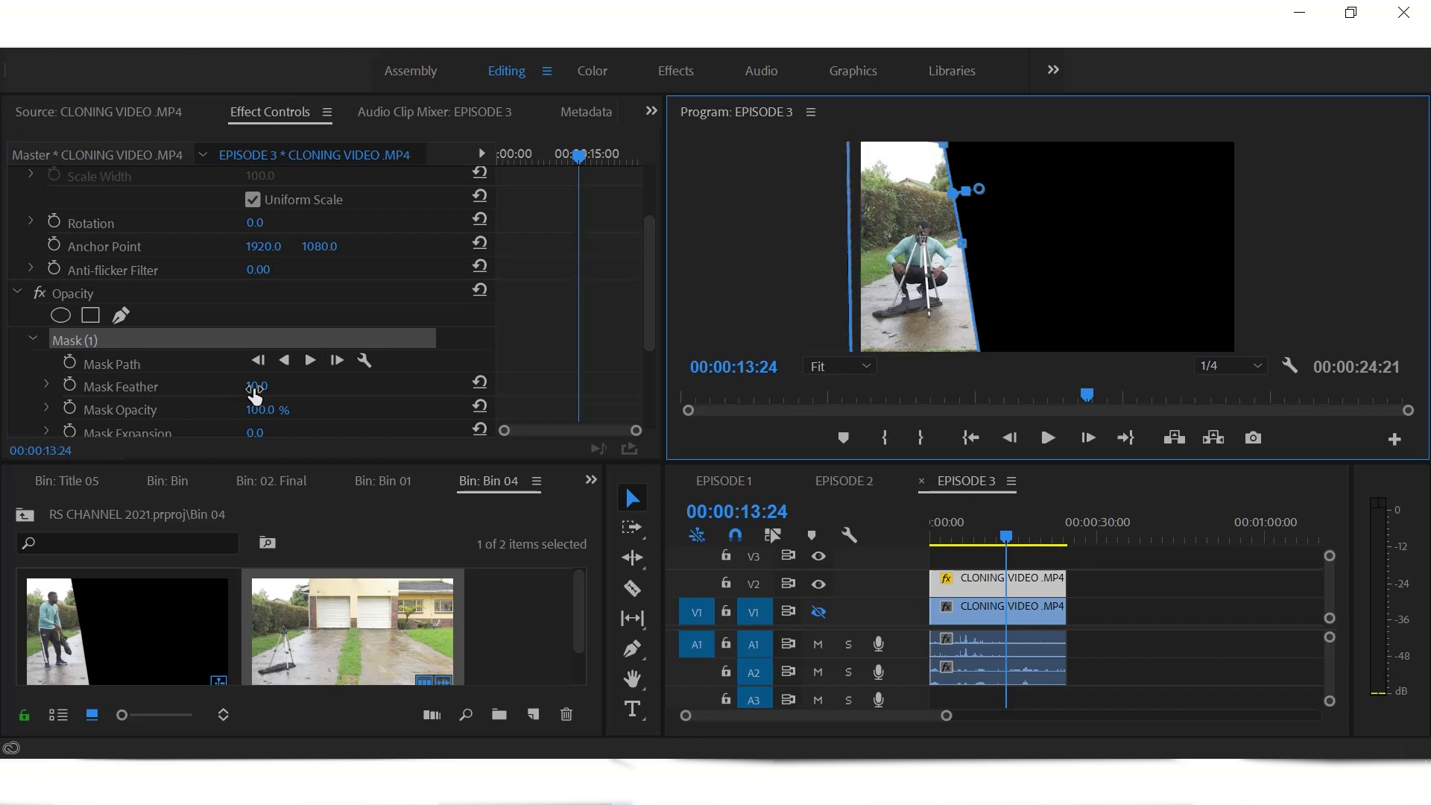
- Set the mask feather to 47 and make track V1 visible again
{"action": "left_click_drag", "start_coordinate": [249, 395], "coordinate": [293, 393]}
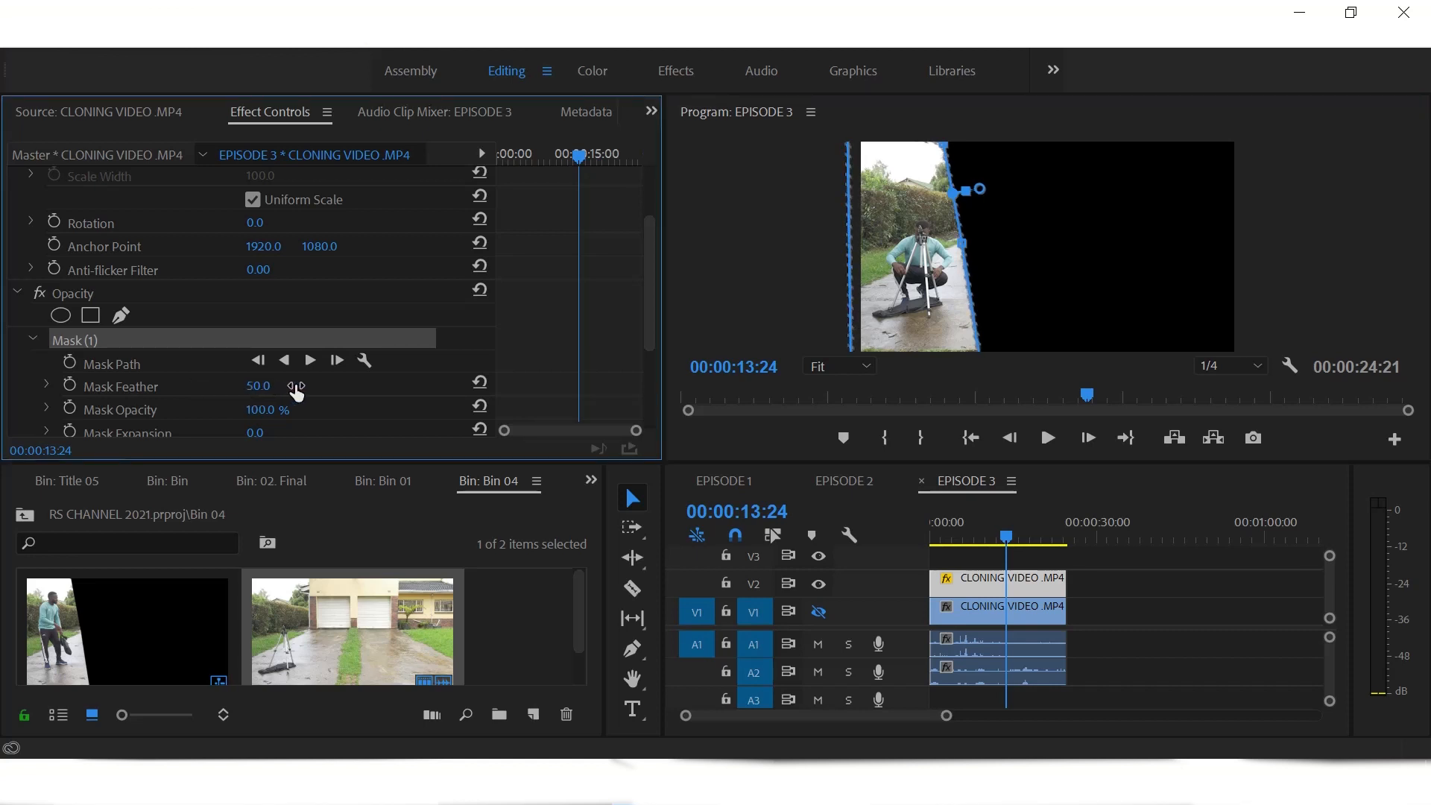
{"action": "left_click", "coordinate": [818, 612]}
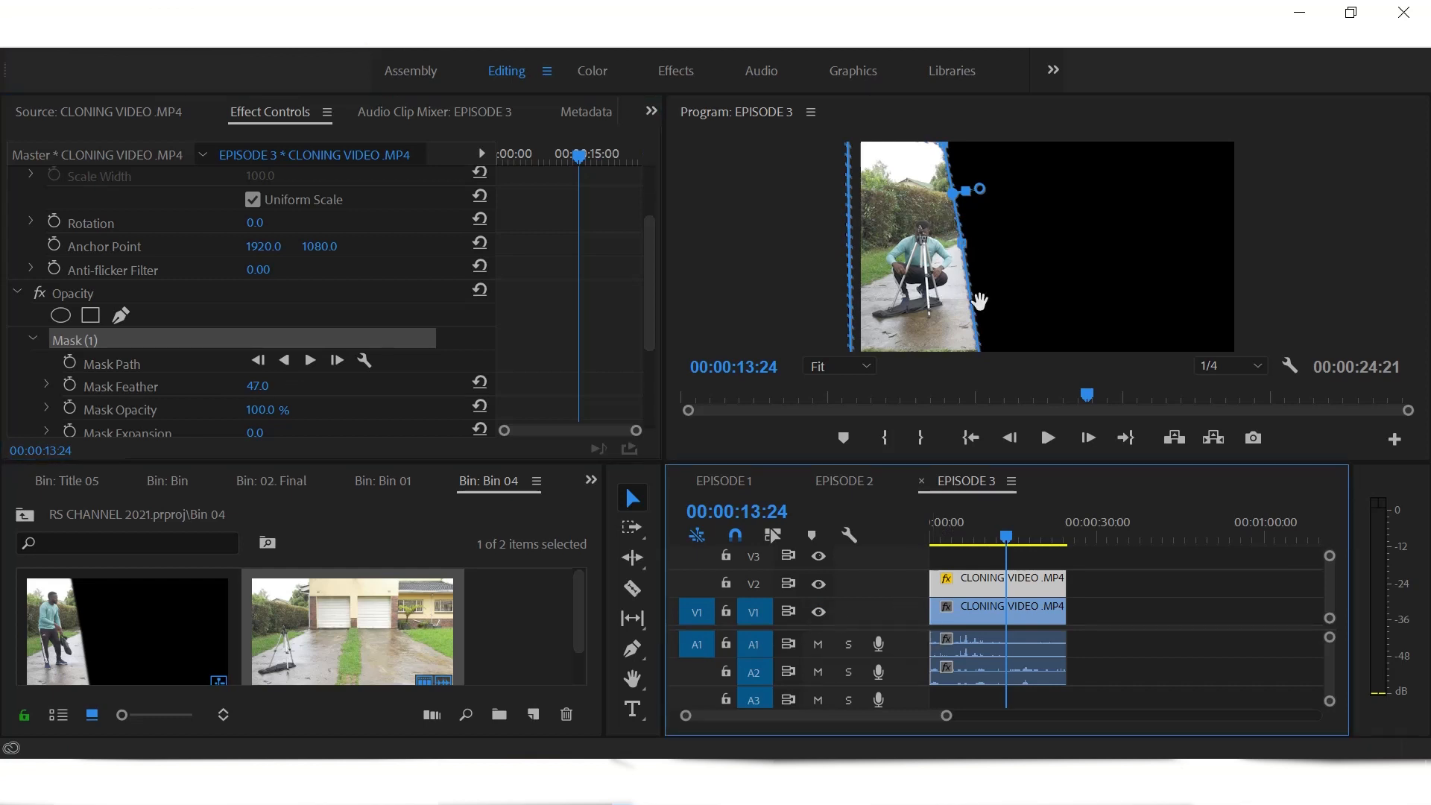
- Review the clone composite at several times up to 00:00:05:00, comparing it with track V2 hidden and shown
{"action": "left_click_drag", "start_coordinate": [1006, 541], "coordinate": [1022, 538]}
{"action": "left_click", "coordinate": [990, 541]}
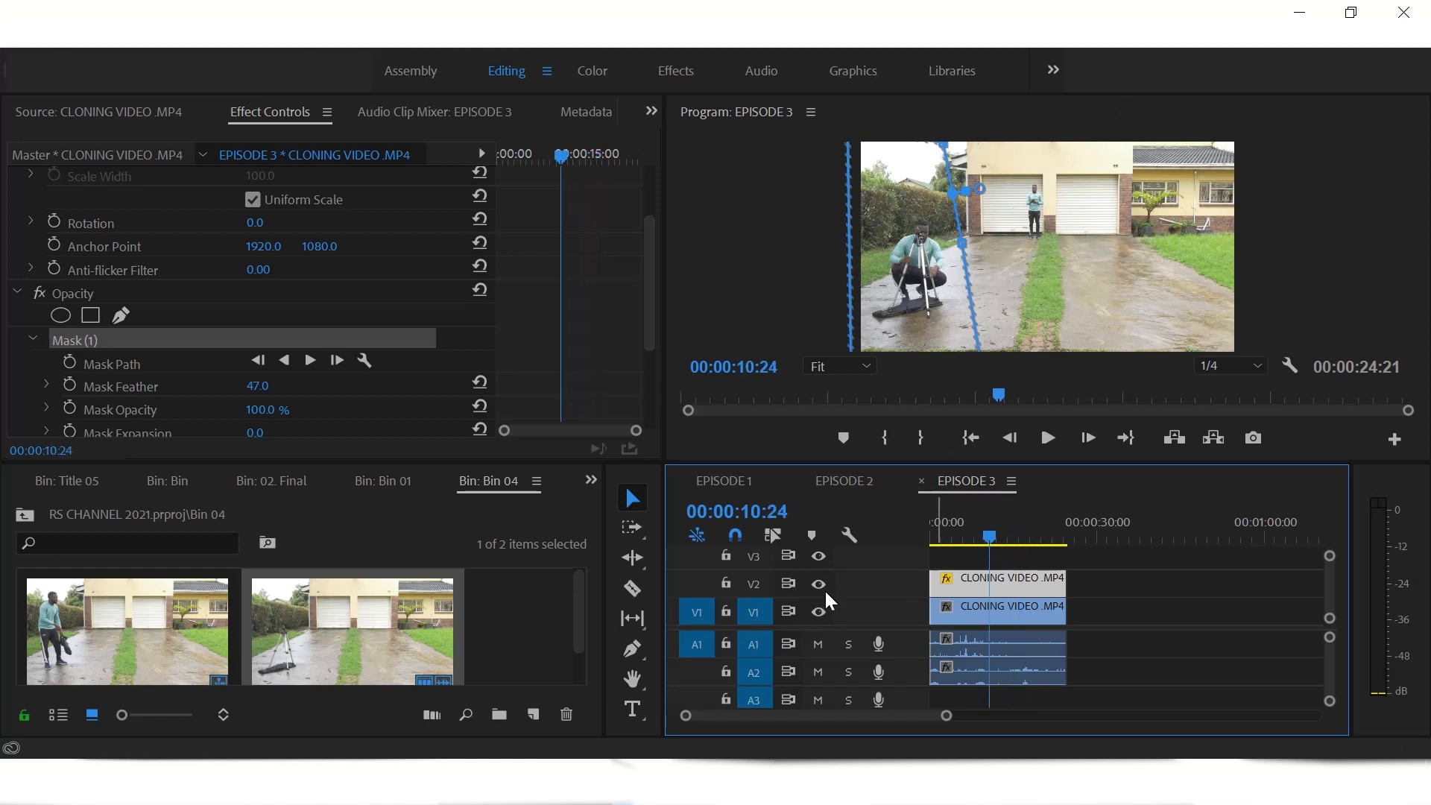
{"action": "left_click", "coordinate": [822, 585]}
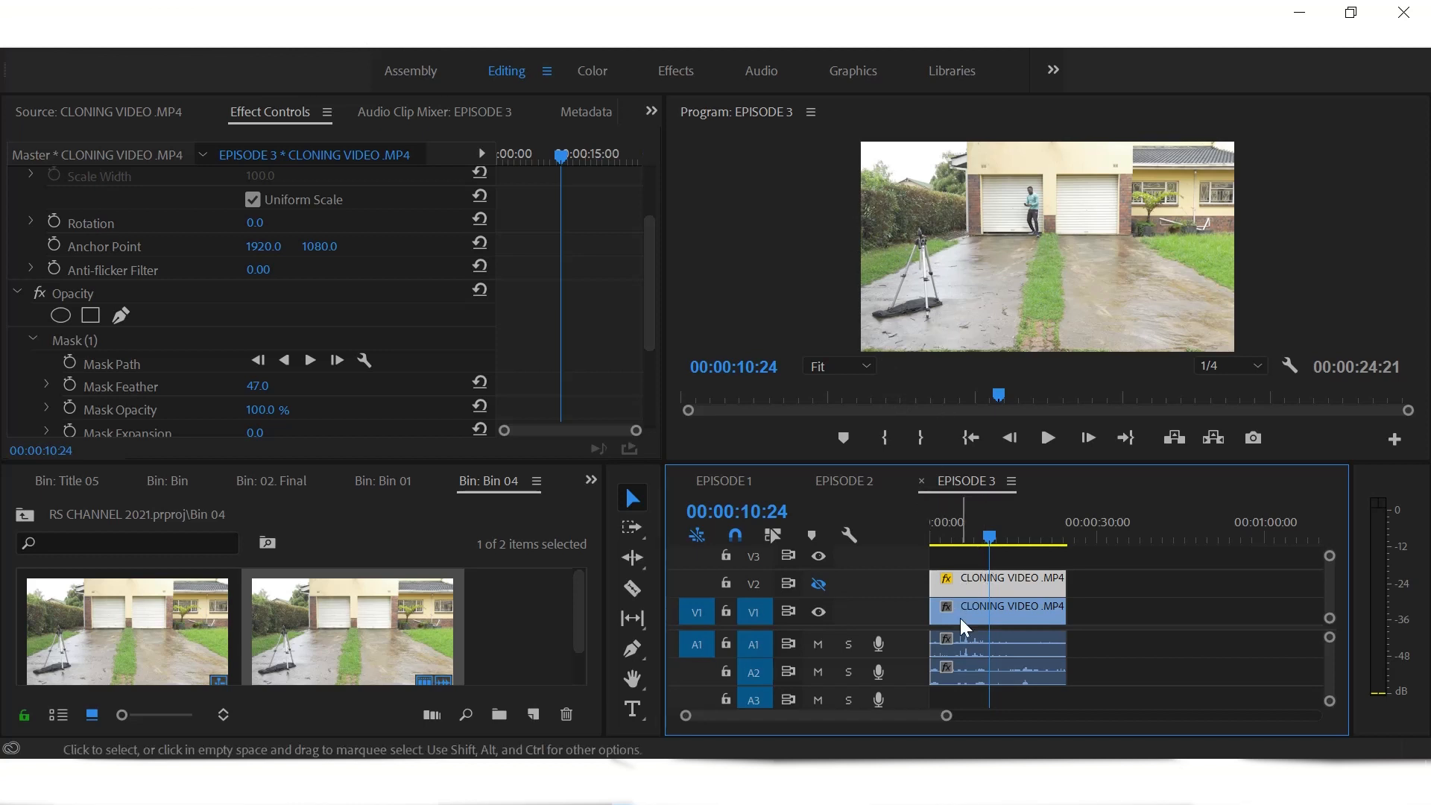
{"action": "left_click", "coordinate": [818, 584]}
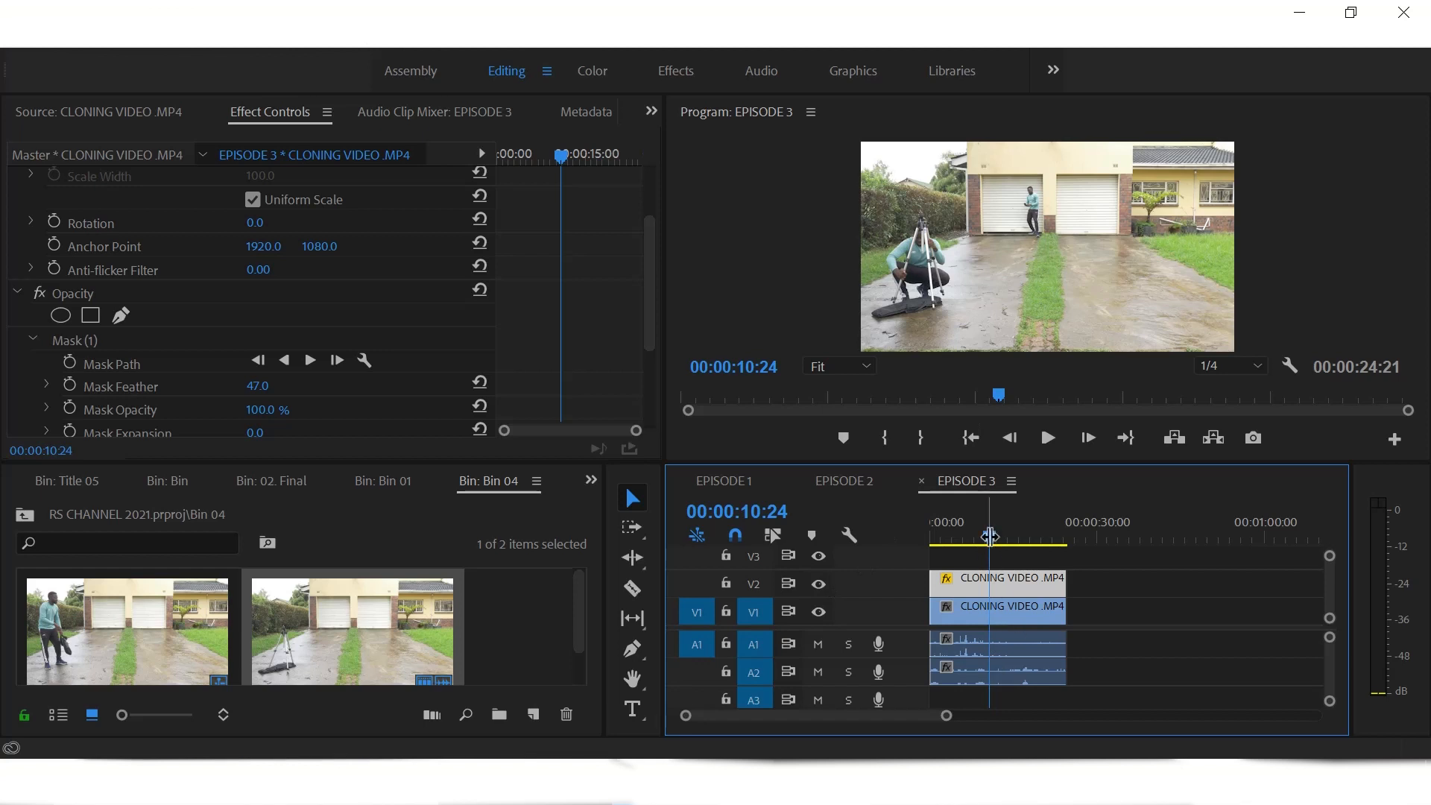
{"action": "left_click_drag", "start_coordinate": [990, 537], "coordinate": [957, 538]}
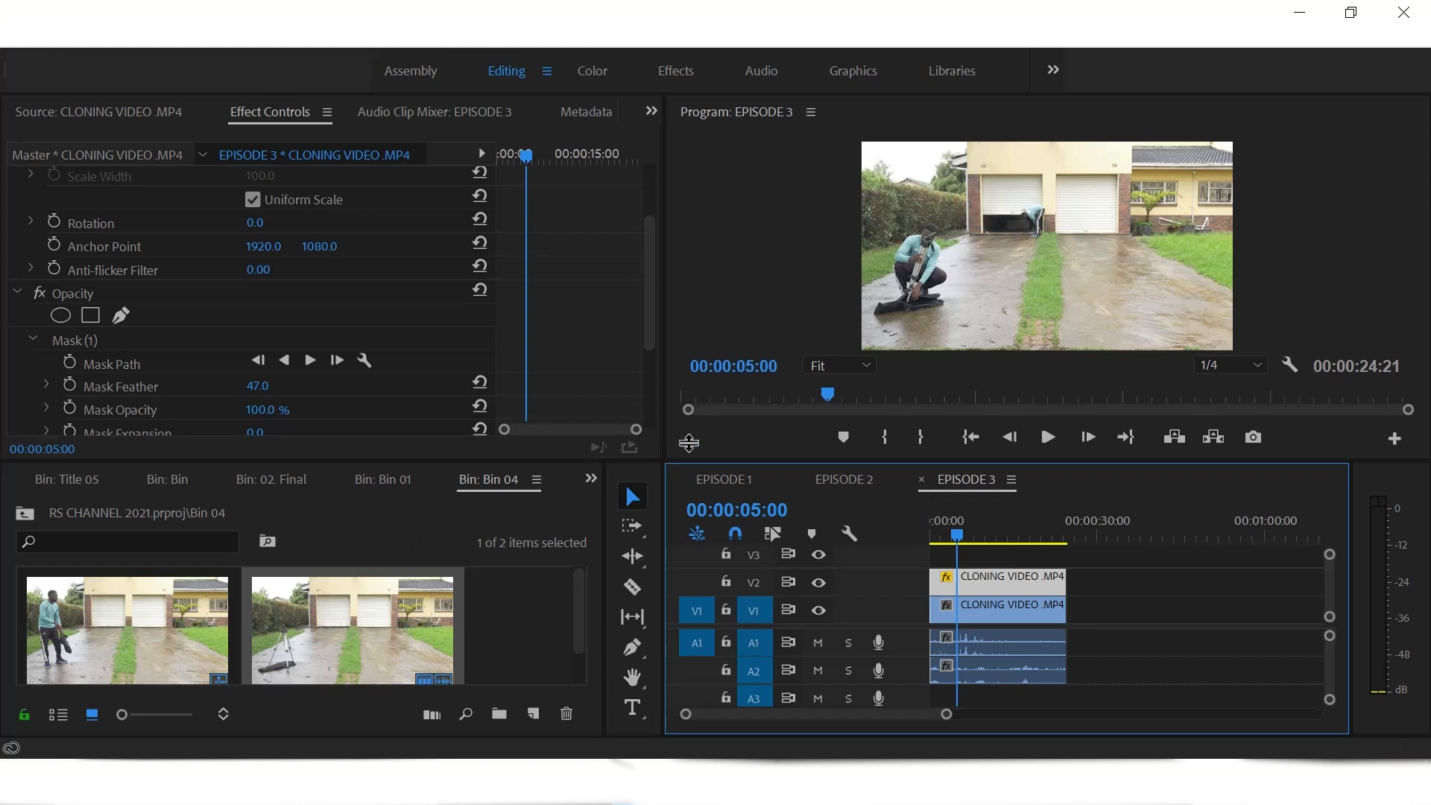
- Mark a new In point at 00:02:41:15 in the source clip CLONING VIDEO .MP4
{"action": "left_click_drag", "start_coordinate": [675, 462], "coordinate": [684, 442]}
{"action": "left_click", "coordinate": [127, 588]}
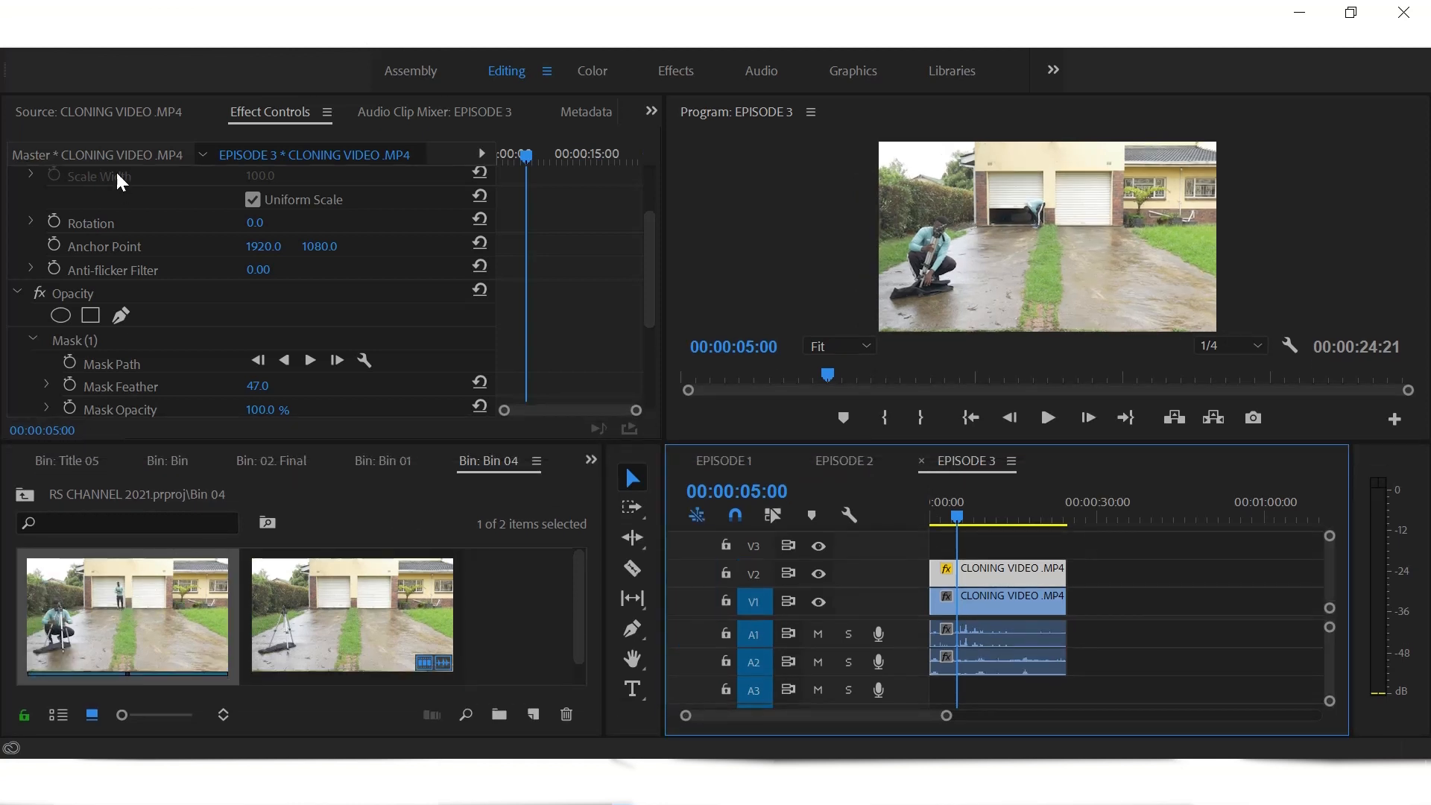
{"action": "left_click", "coordinate": [133, 110]}
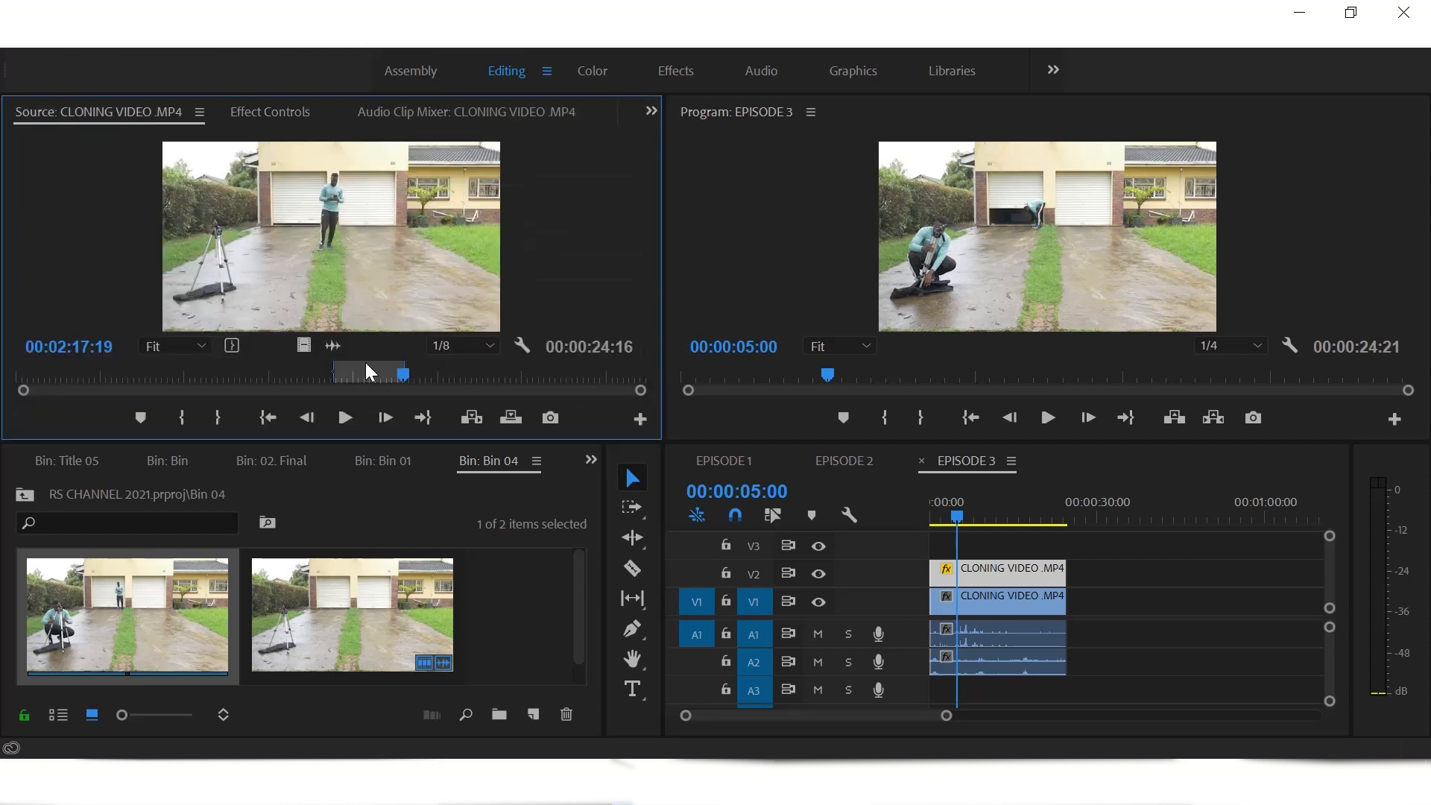
{"action": "left_click_drag", "start_coordinate": [410, 378], "coordinate": [472, 370]}
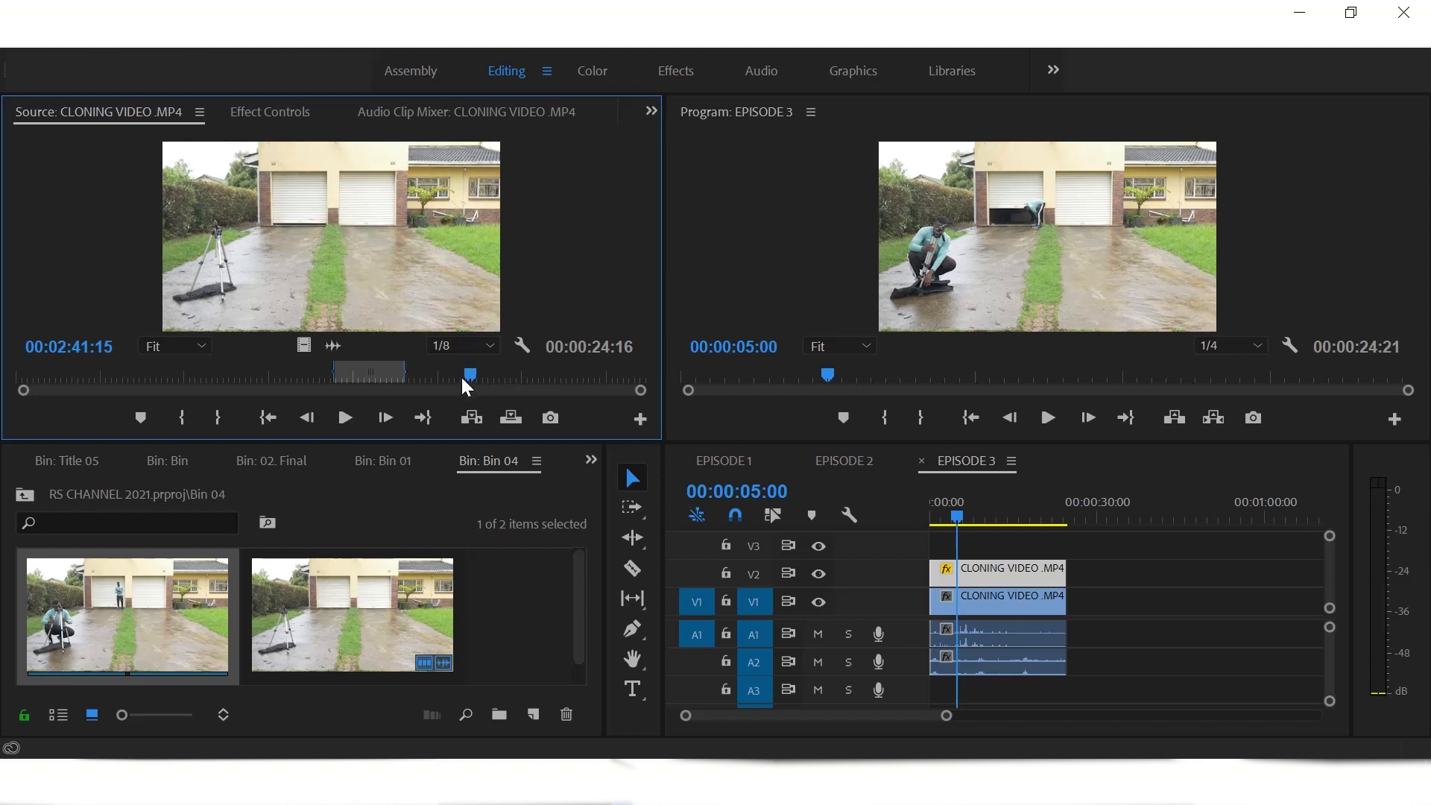
{"action": "left_click", "coordinate": [189, 424]}
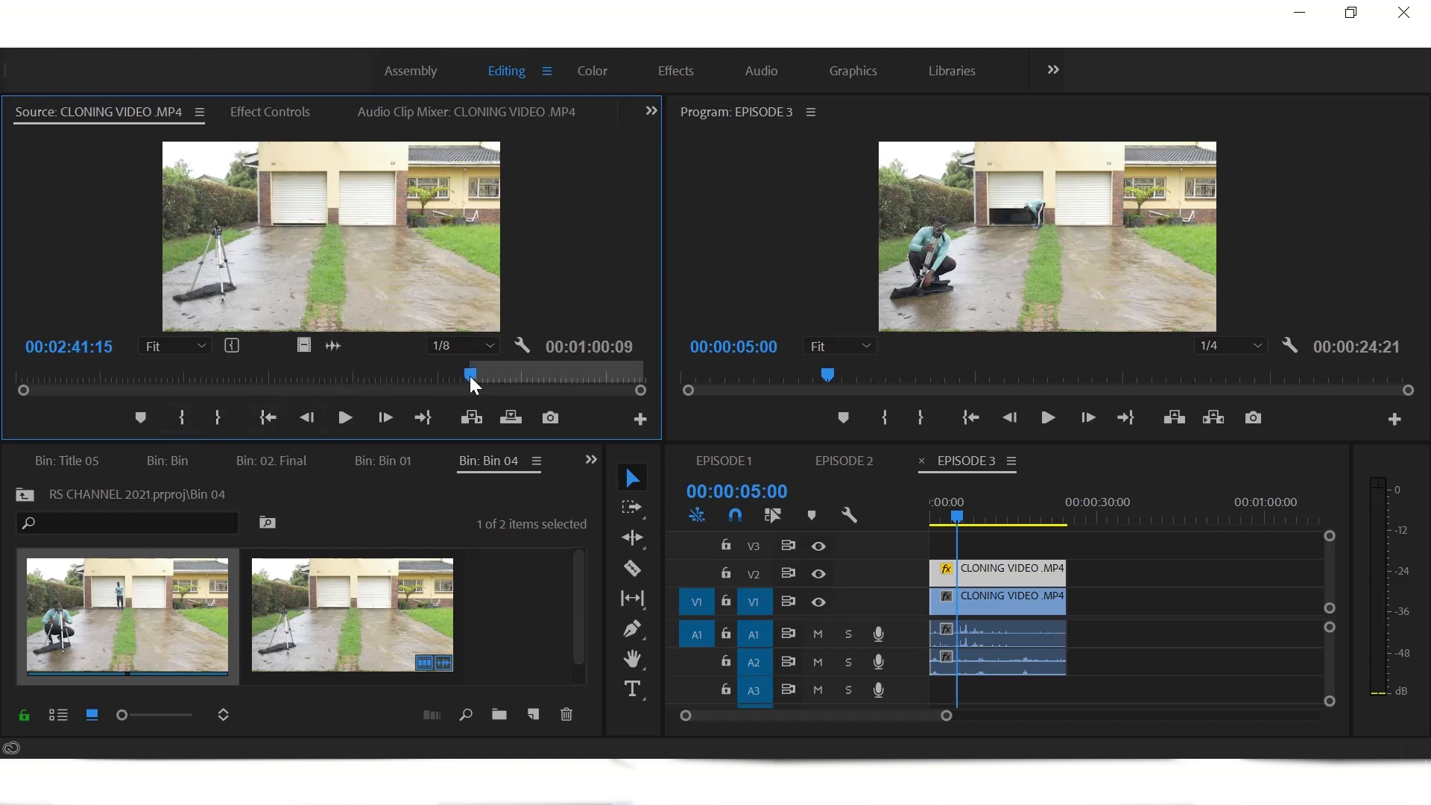
- Mark the source Out point at 00:03:18:14 and place the marked section on track V3 at the sequence start
{"action": "left_click_drag", "start_coordinate": [470, 375], "coordinate": [580, 376]}
{"action": "left_click", "coordinate": [216, 418]}
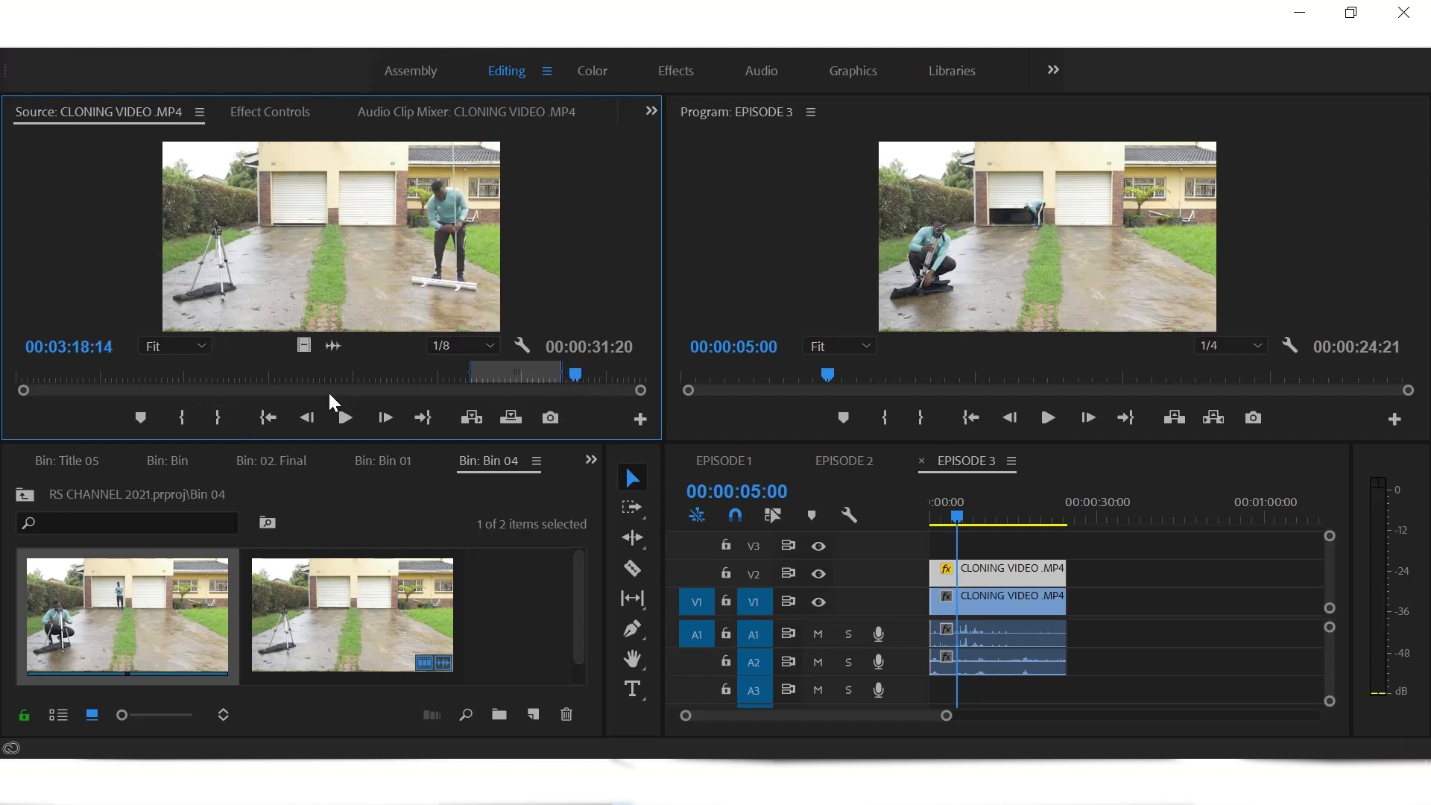
{"action": "left_click", "coordinate": [227, 416]}
{"action": "left_click_drag", "start_coordinate": [384, 278], "coordinate": [987, 516]}
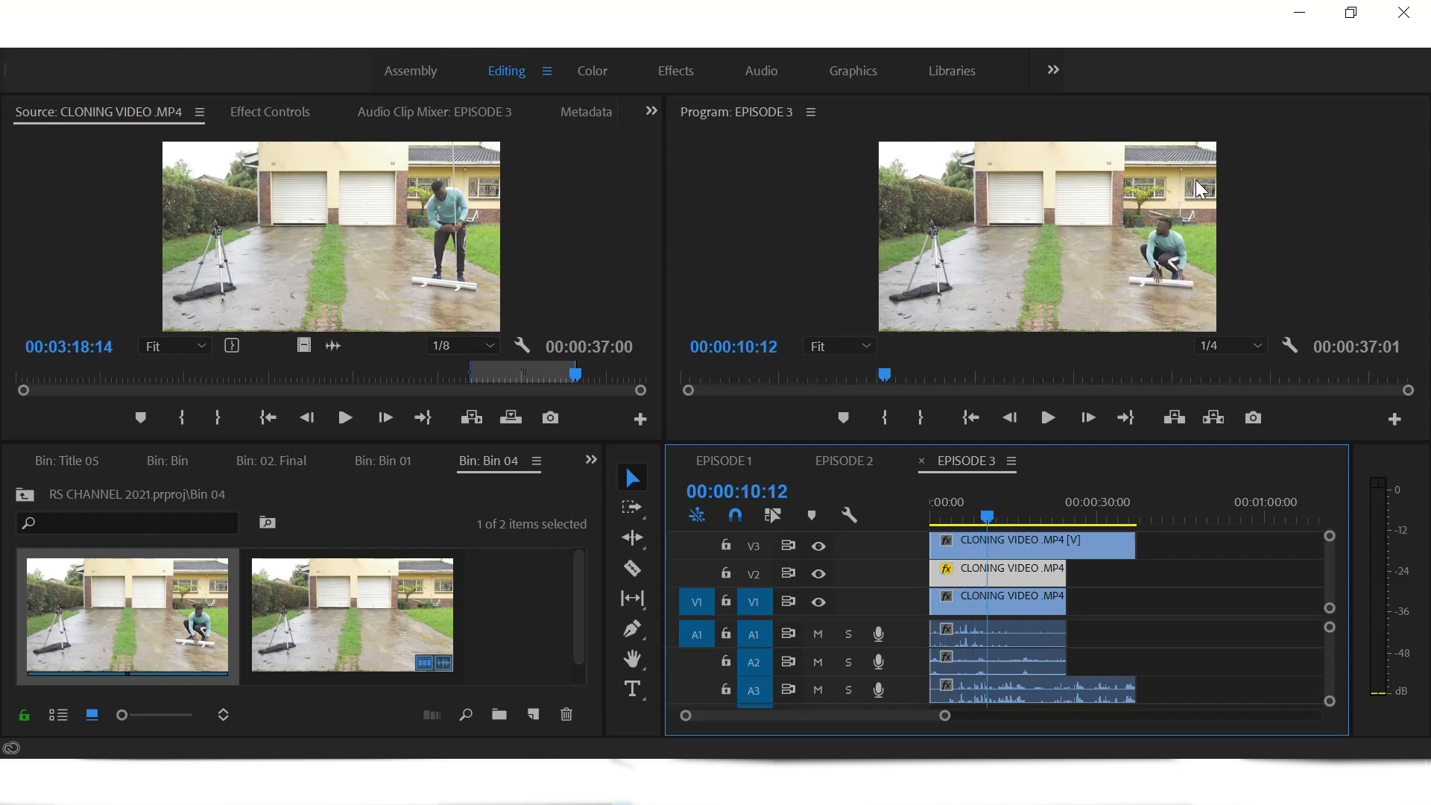
- Draw a closed free-draw opacity mask on the V3 clip around the crouching man at the right of the frame
{"action": "left_click", "coordinate": [1032, 568]}
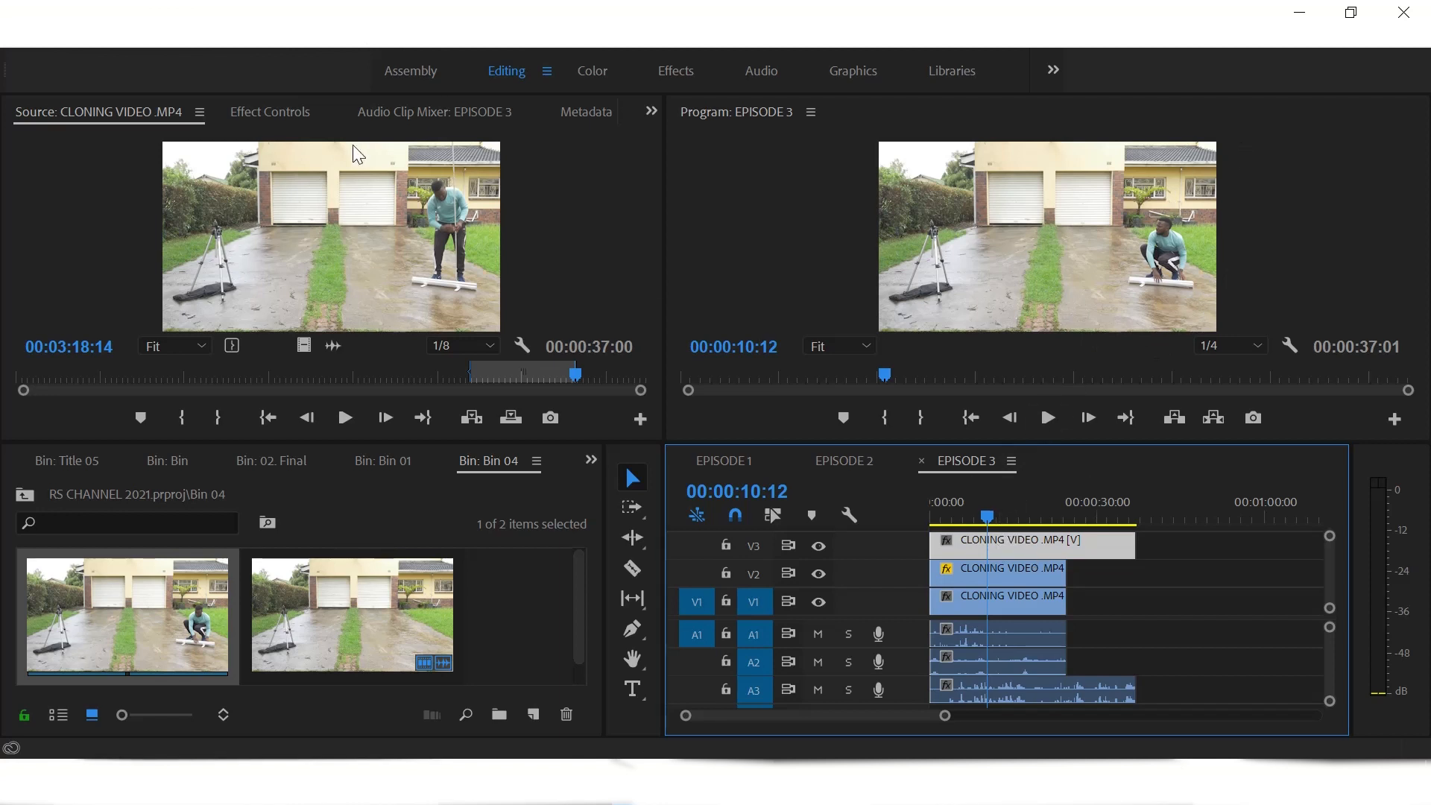
{"action": "left_click", "coordinate": [275, 111]}
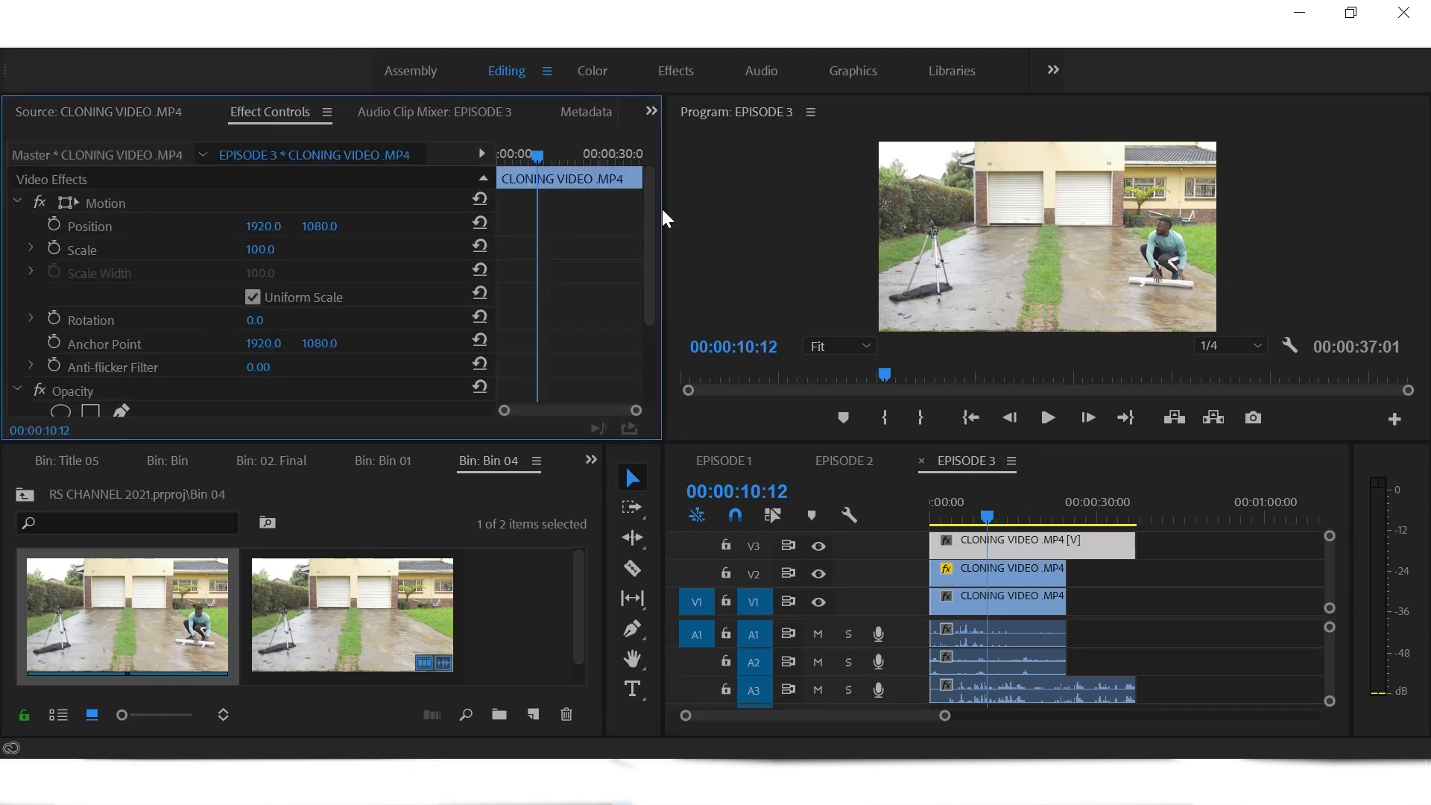
{"action": "left_click_drag", "start_coordinate": [652, 213], "coordinate": [655, 286]}
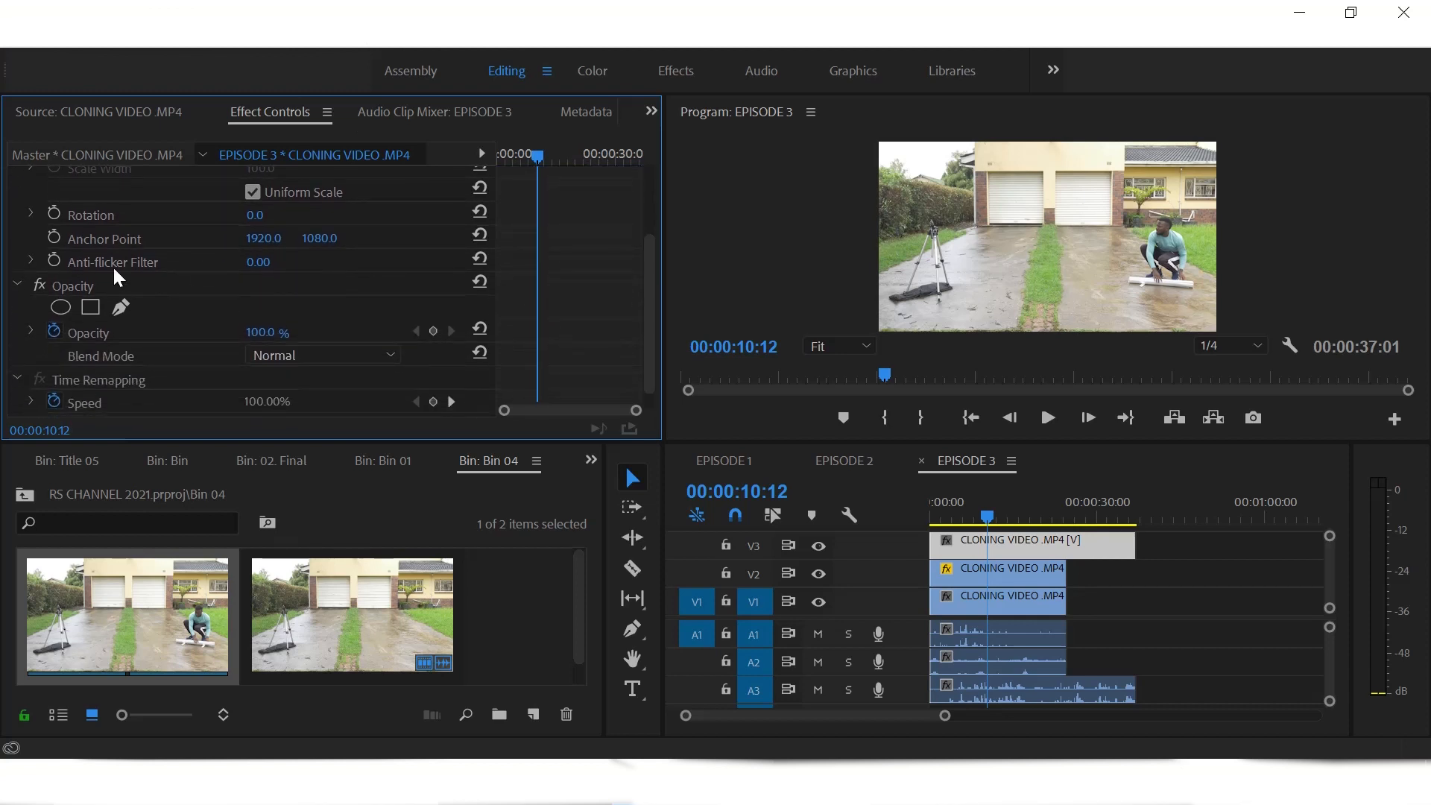
{"action": "left_click", "coordinate": [119, 307]}
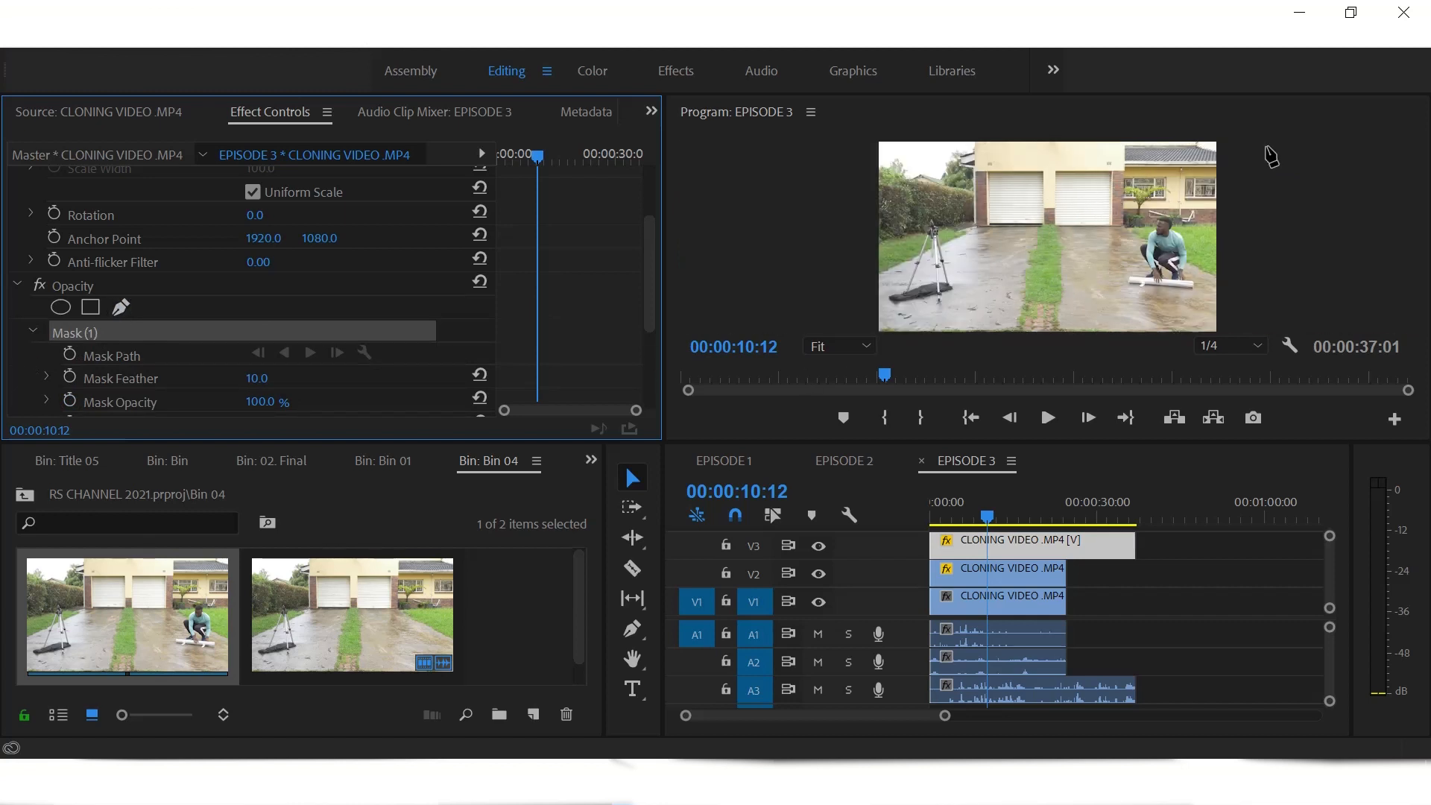
{"action": "left_click", "coordinate": [1163, 143]}
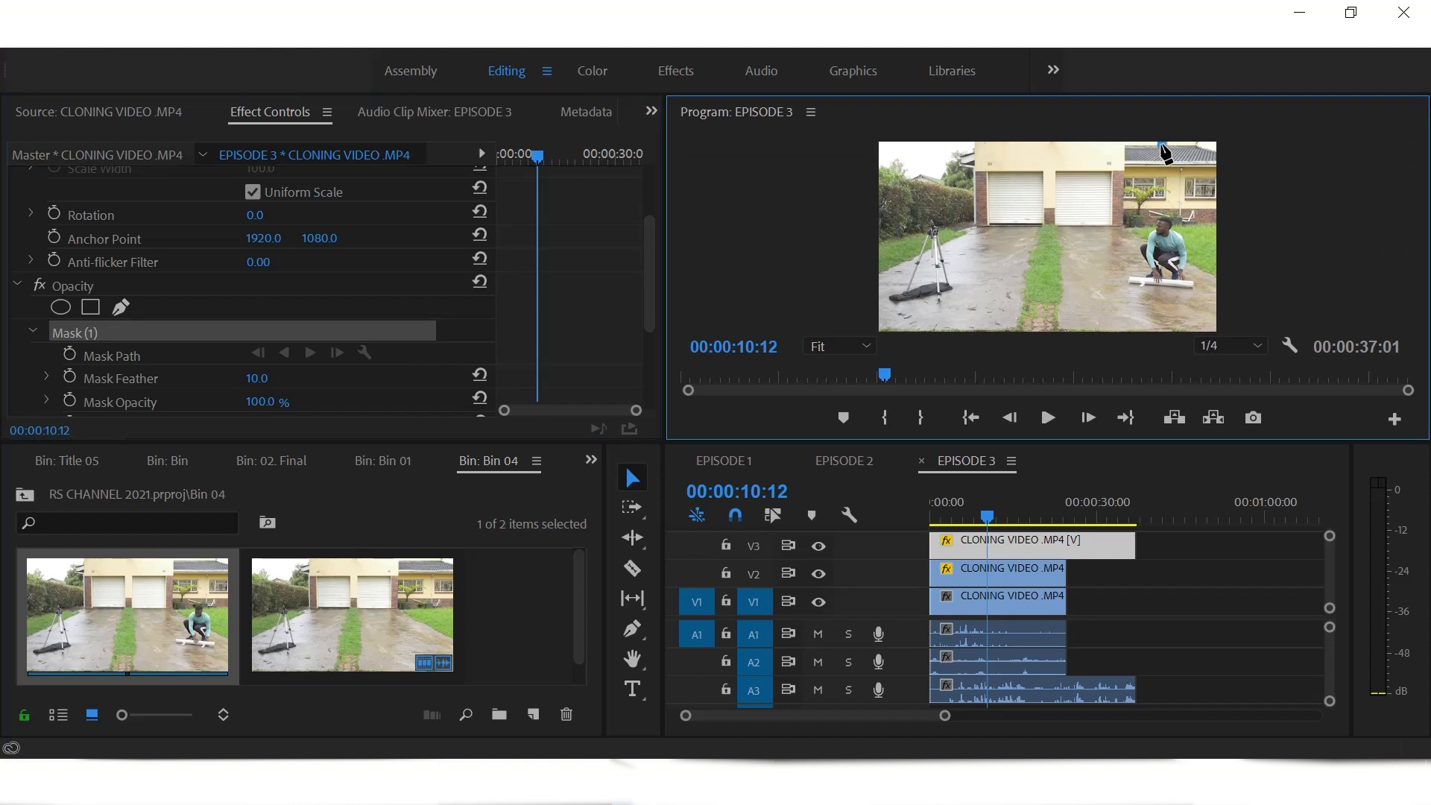
{"action": "left_click", "coordinate": [1112, 249]}
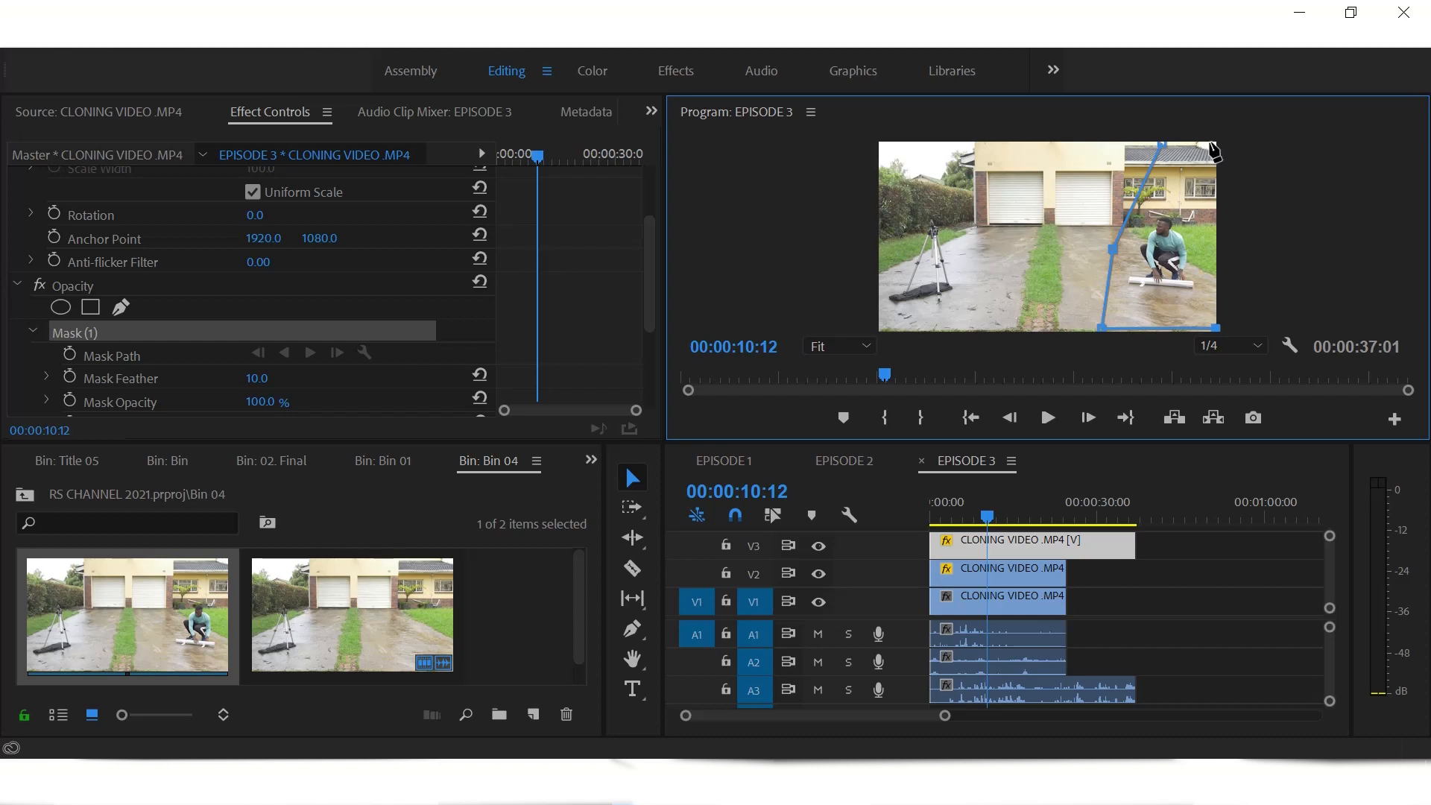
{"action": "left_click", "coordinate": [1211, 144]}
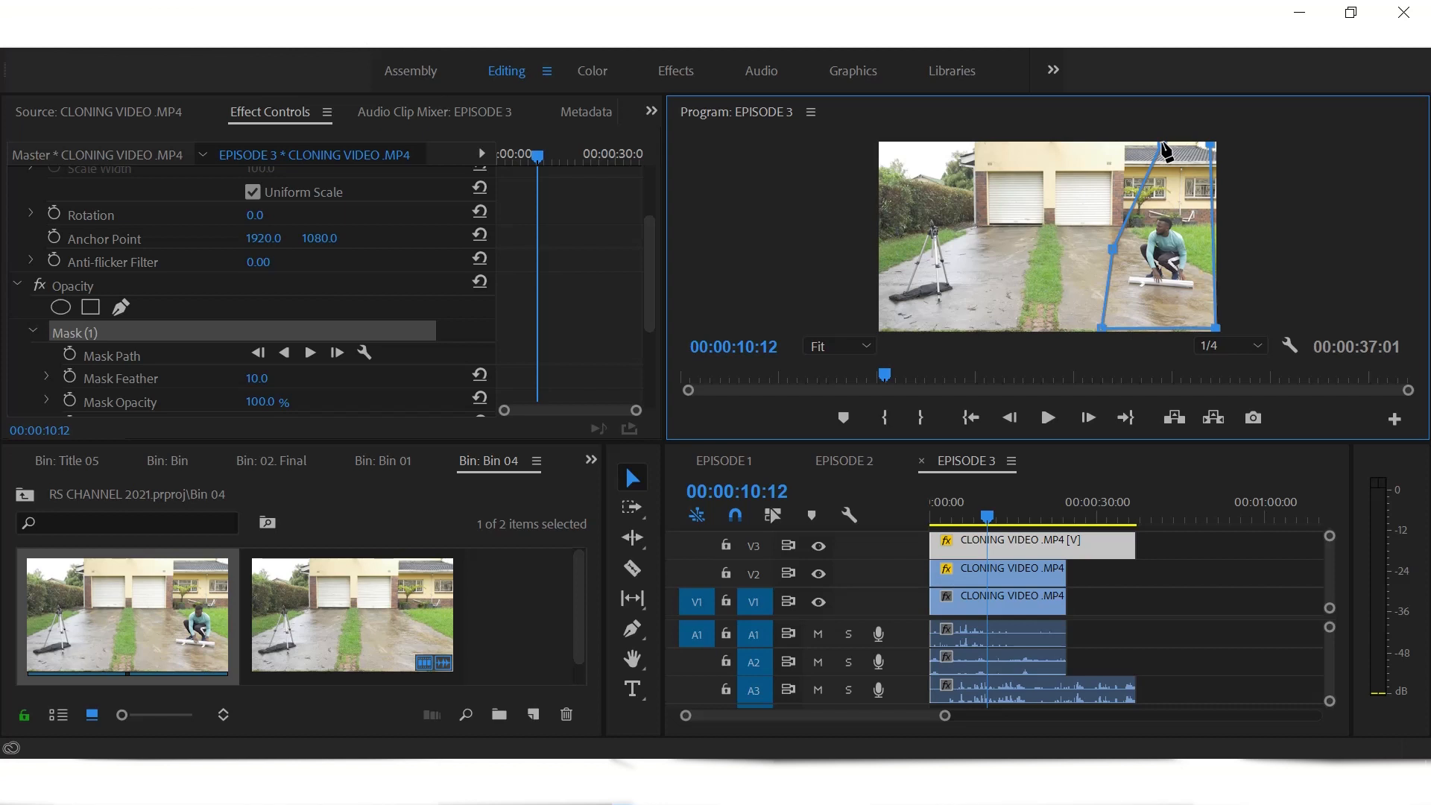
{"action": "left_click", "coordinate": [1163, 146]}
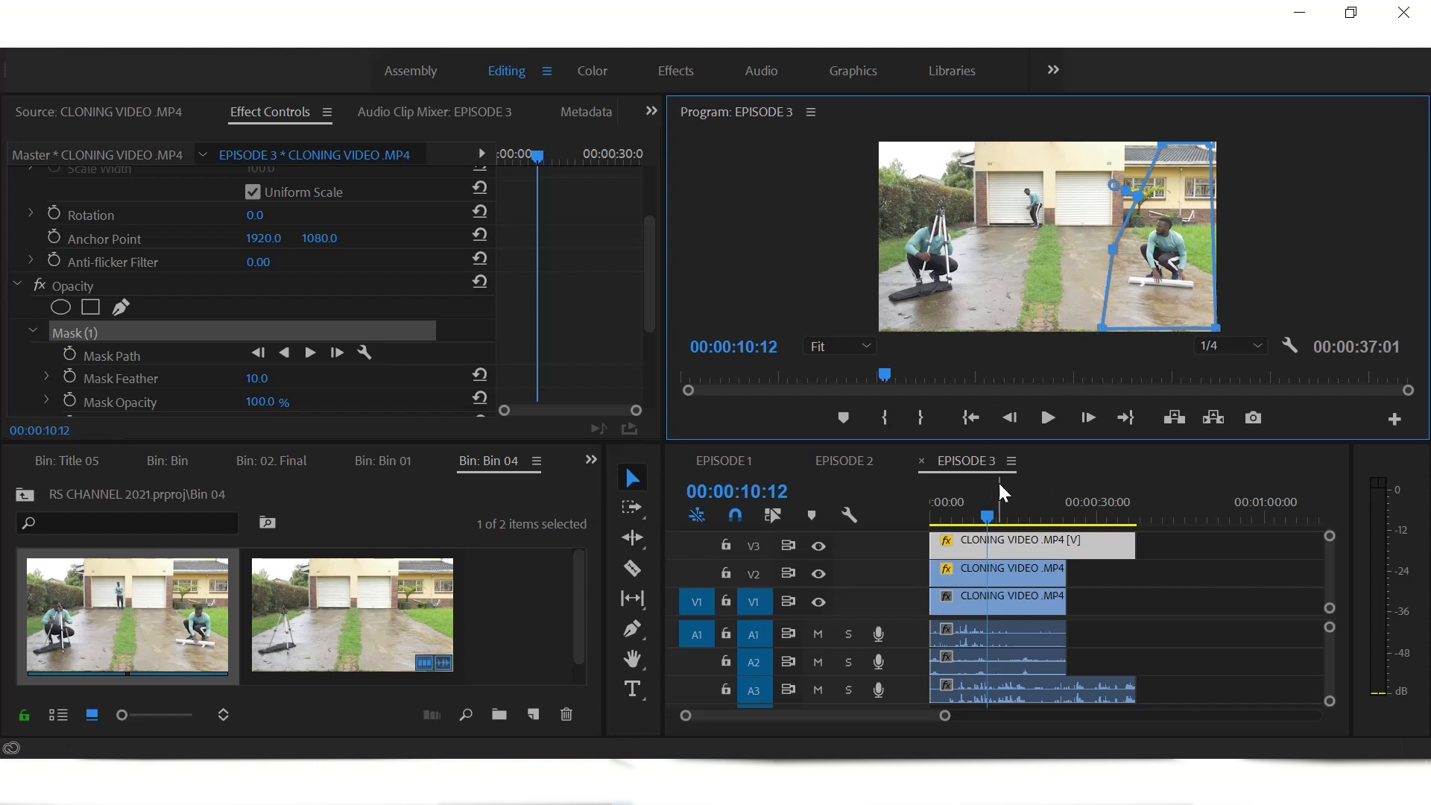
- Hide tracks V1 and V2 and extend their clips to end together with the V3 clip
{"action": "left_click", "coordinate": [818, 574]}
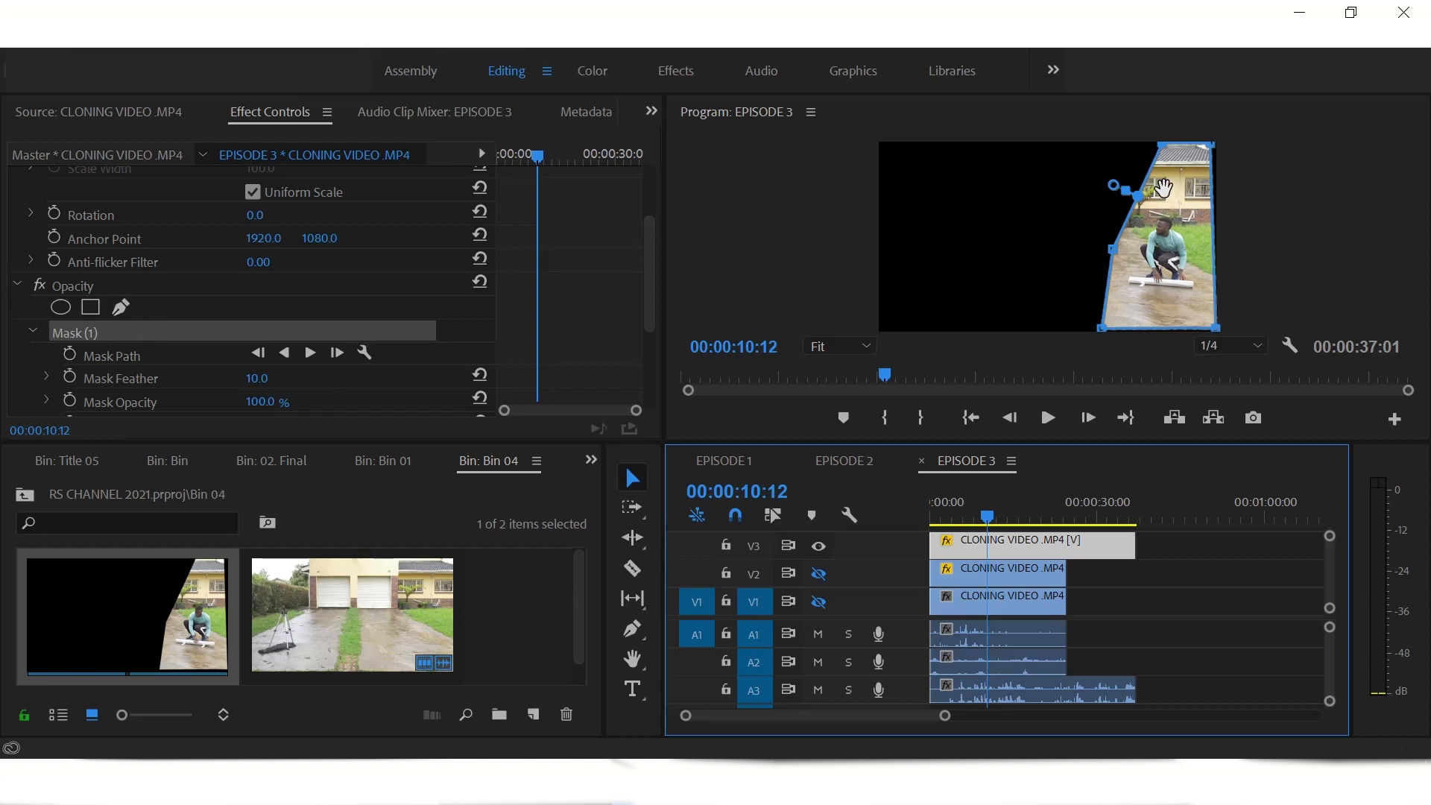
{"action": "left_click_drag", "start_coordinate": [997, 514], "coordinate": [1058, 516]}
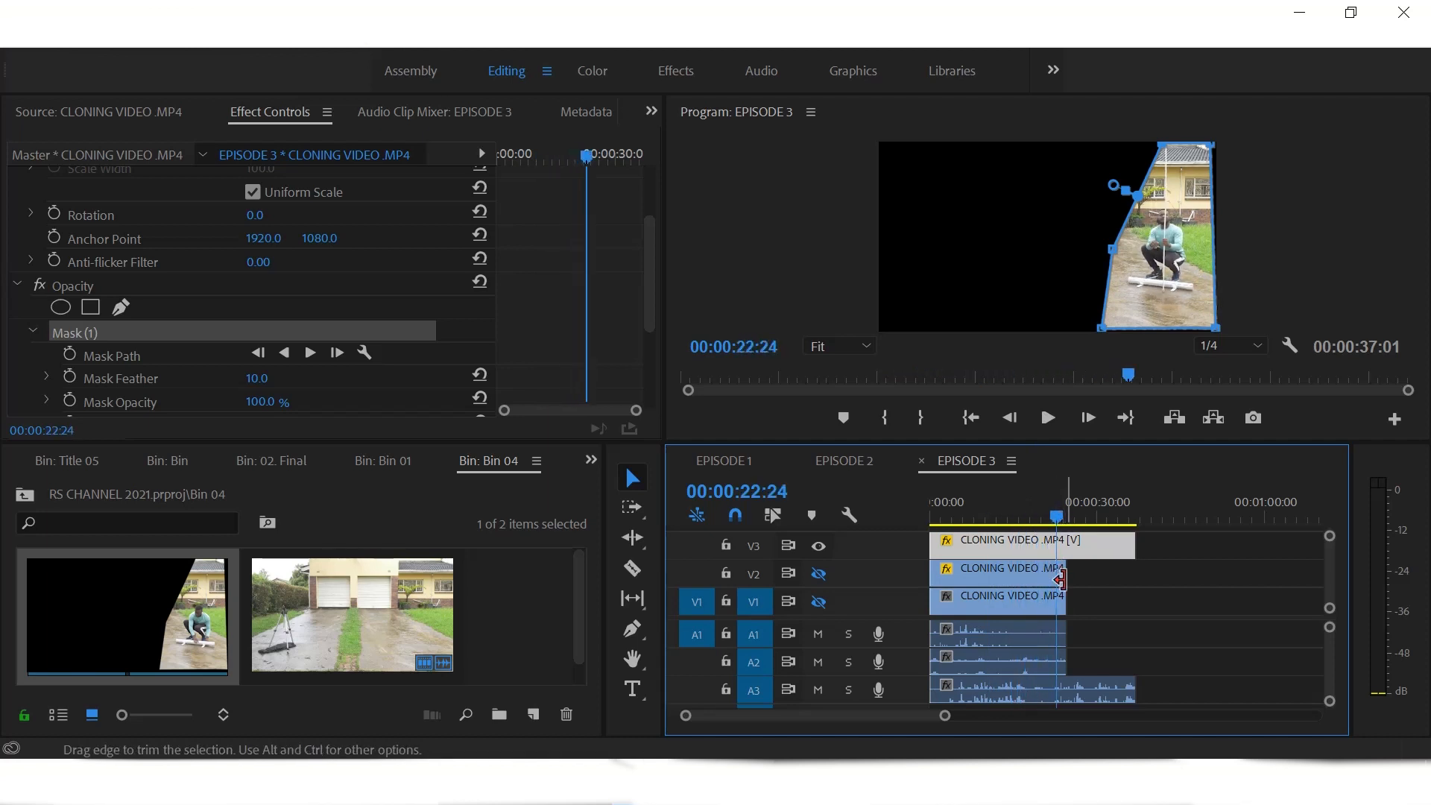
{"action": "left_click_drag", "start_coordinate": [1065, 574], "coordinate": [1135, 597]}
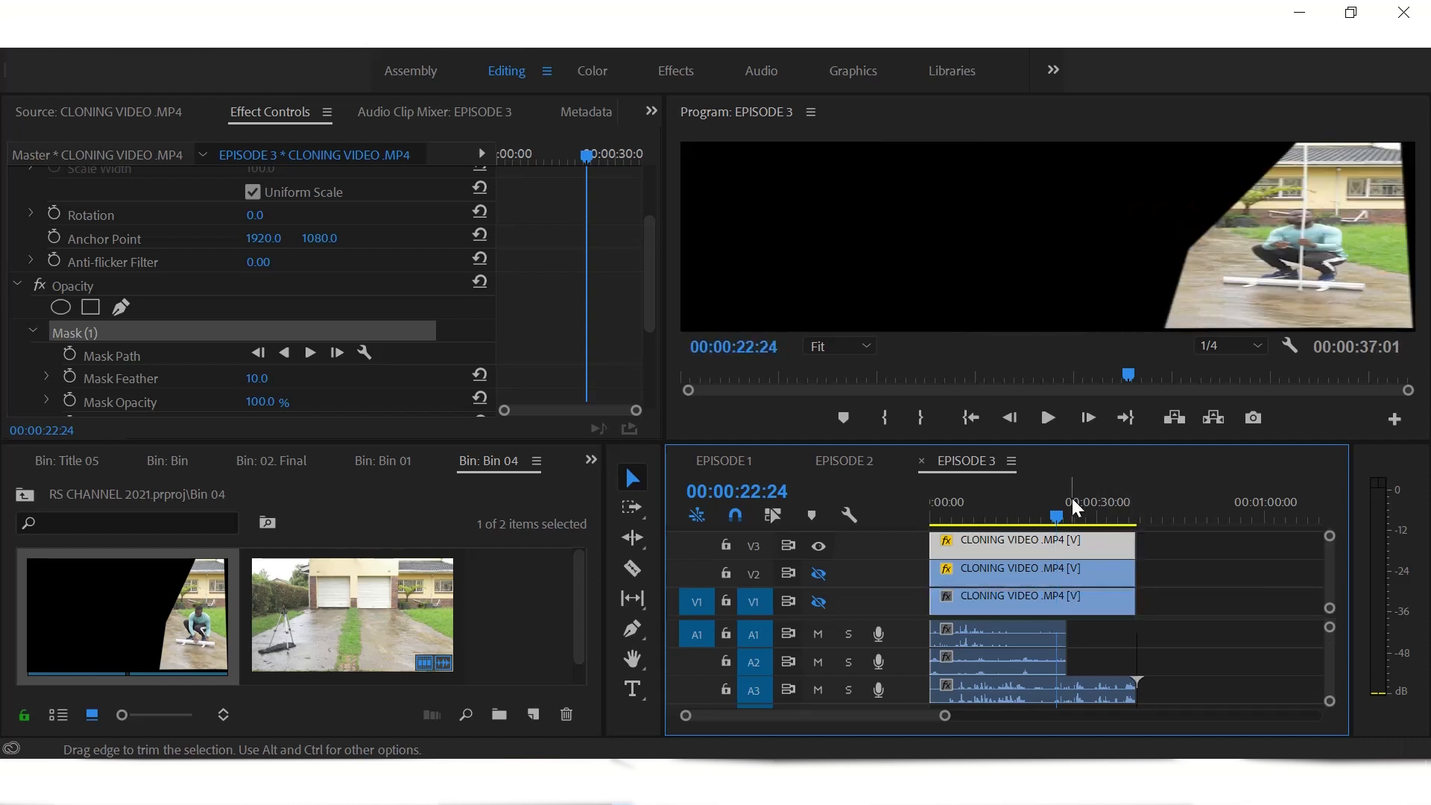
- Widen the mask's upper left side at 00:00:31:06 to include the whole banner, and make tracks V1 and V2 visible again
{"action": "left_click", "coordinate": [1069, 512]}
{"action": "left_click_drag", "start_coordinate": [1075, 510], "coordinate": [1108, 510]}
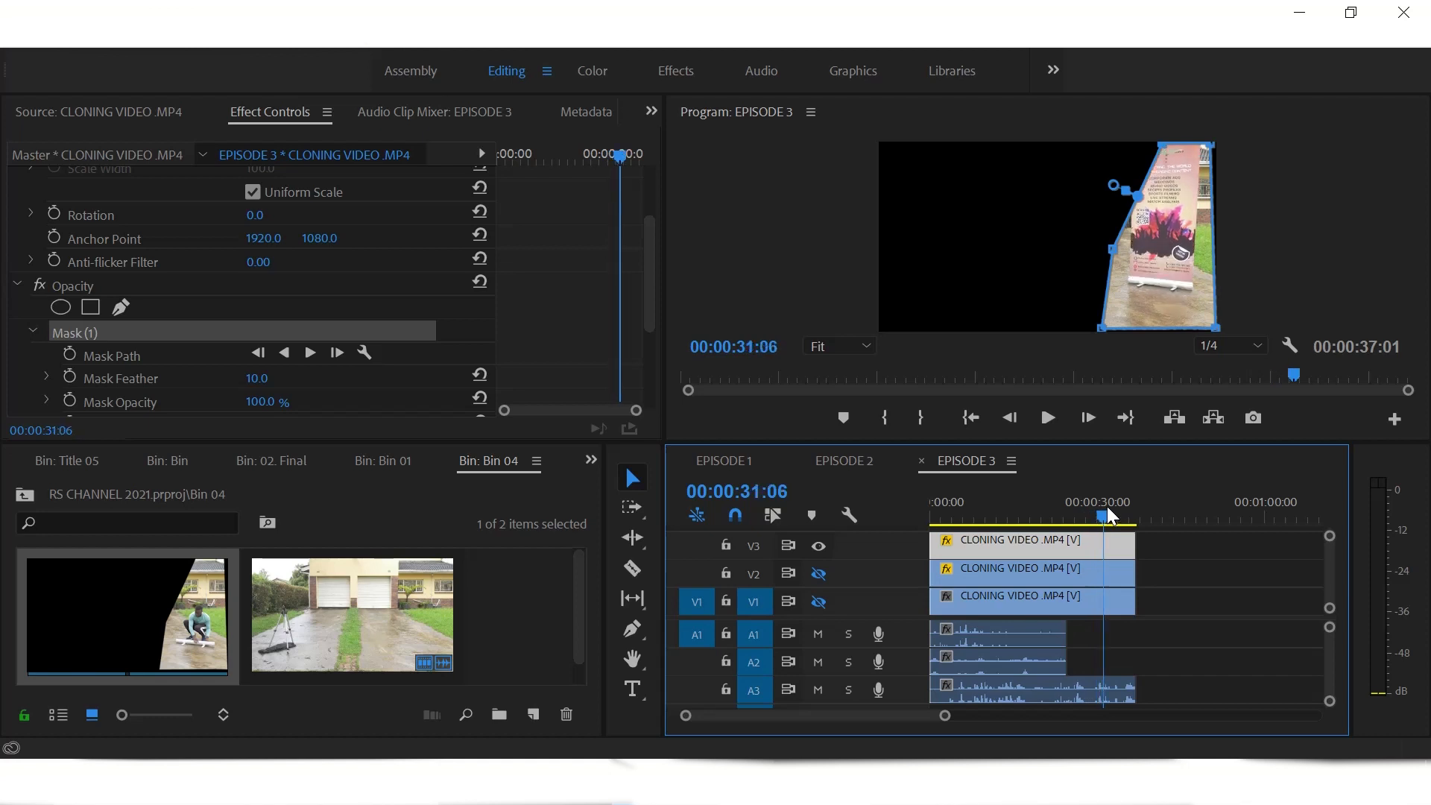
{"action": "left_click", "coordinate": [1142, 188]}
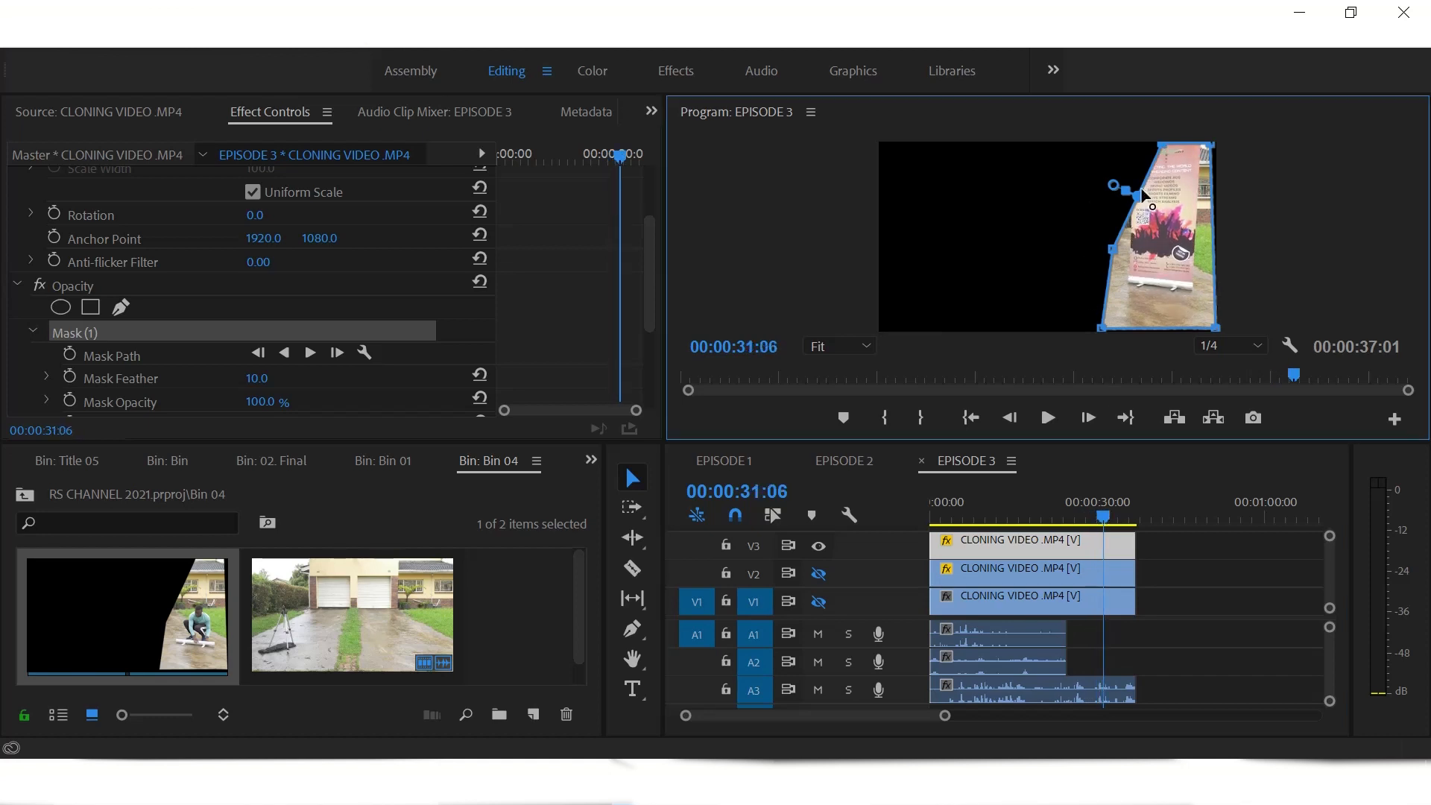
{"action": "left_click_drag", "start_coordinate": [1142, 188], "coordinate": [1144, 184]}
{"action": "left_click_drag", "start_coordinate": [1113, 249], "coordinate": [1117, 114]}
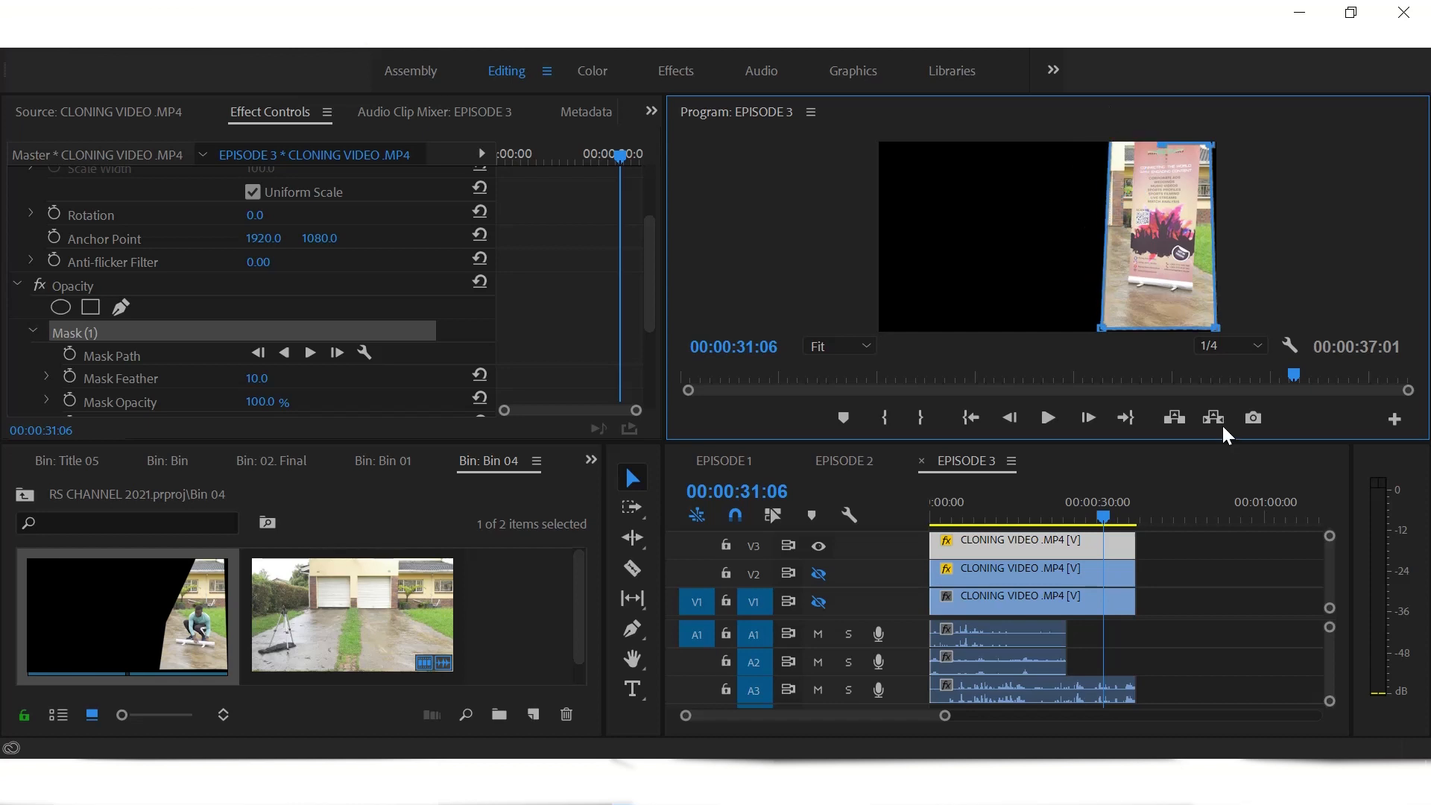
{"action": "left_click", "coordinate": [820, 602]}
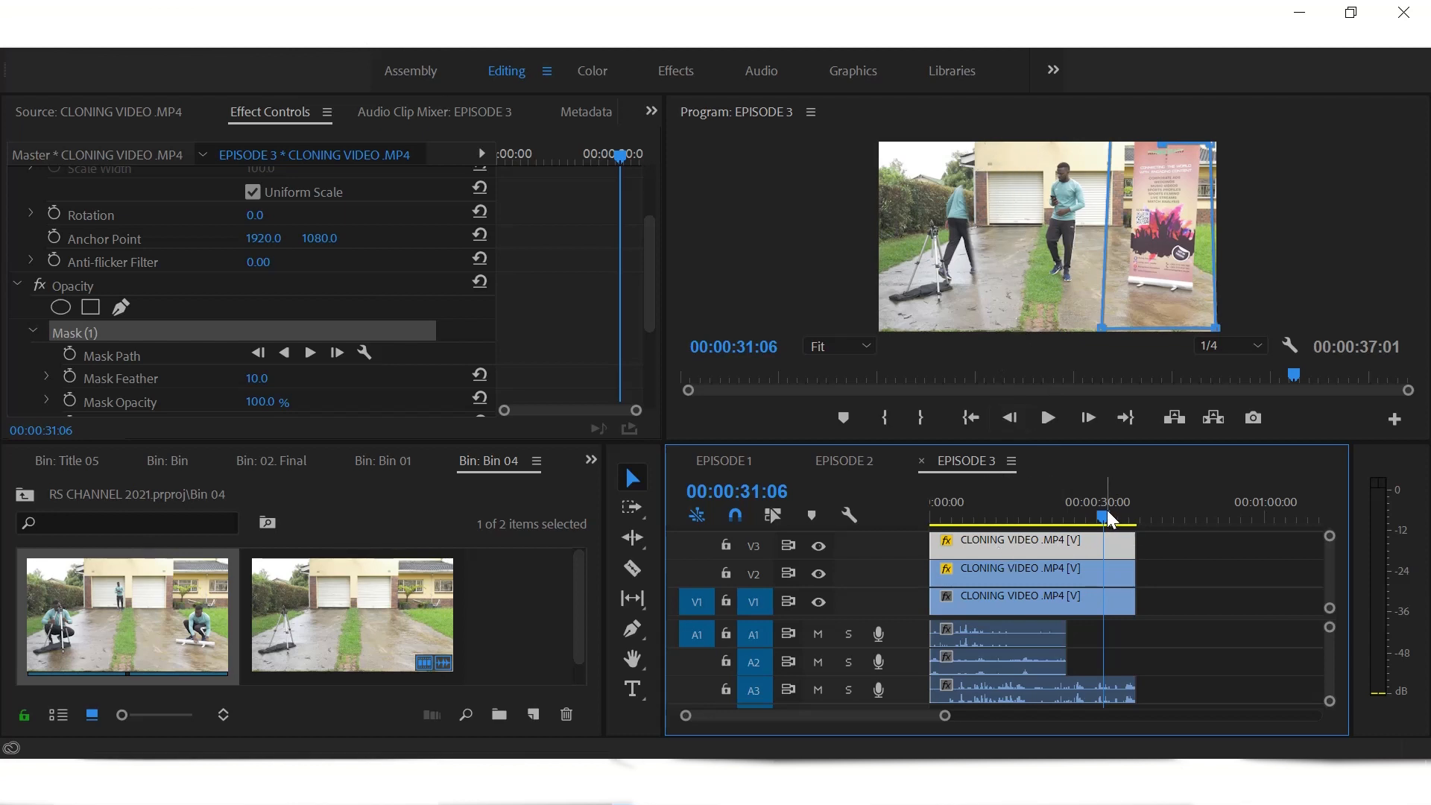
- Extend the mask's right side past the picture edge at 00:00:26:24 and set the mask feather to 49
{"action": "mouse_move", "coordinate": [1106, 516]}
{"action": "left_mouse_down"}
{"action": "mouse_move", "coordinate": [1078, 520]}
{"action": "mouse_move", "coordinate": [1103, 530]}
{"action": "left_mouse_up"}
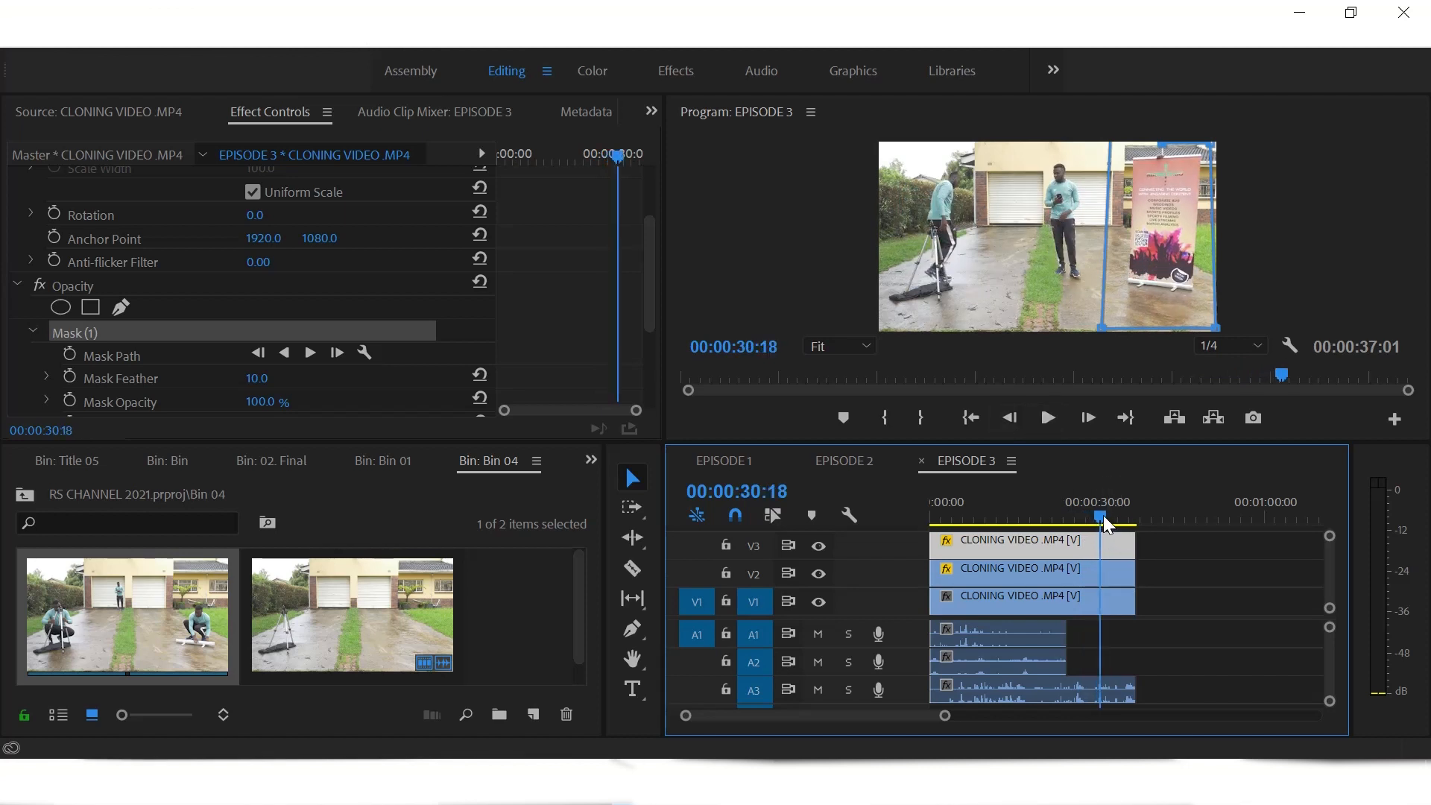
{"action": "left_click_drag", "start_coordinate": [1103, 516], "coordinate": [1110, 516]}
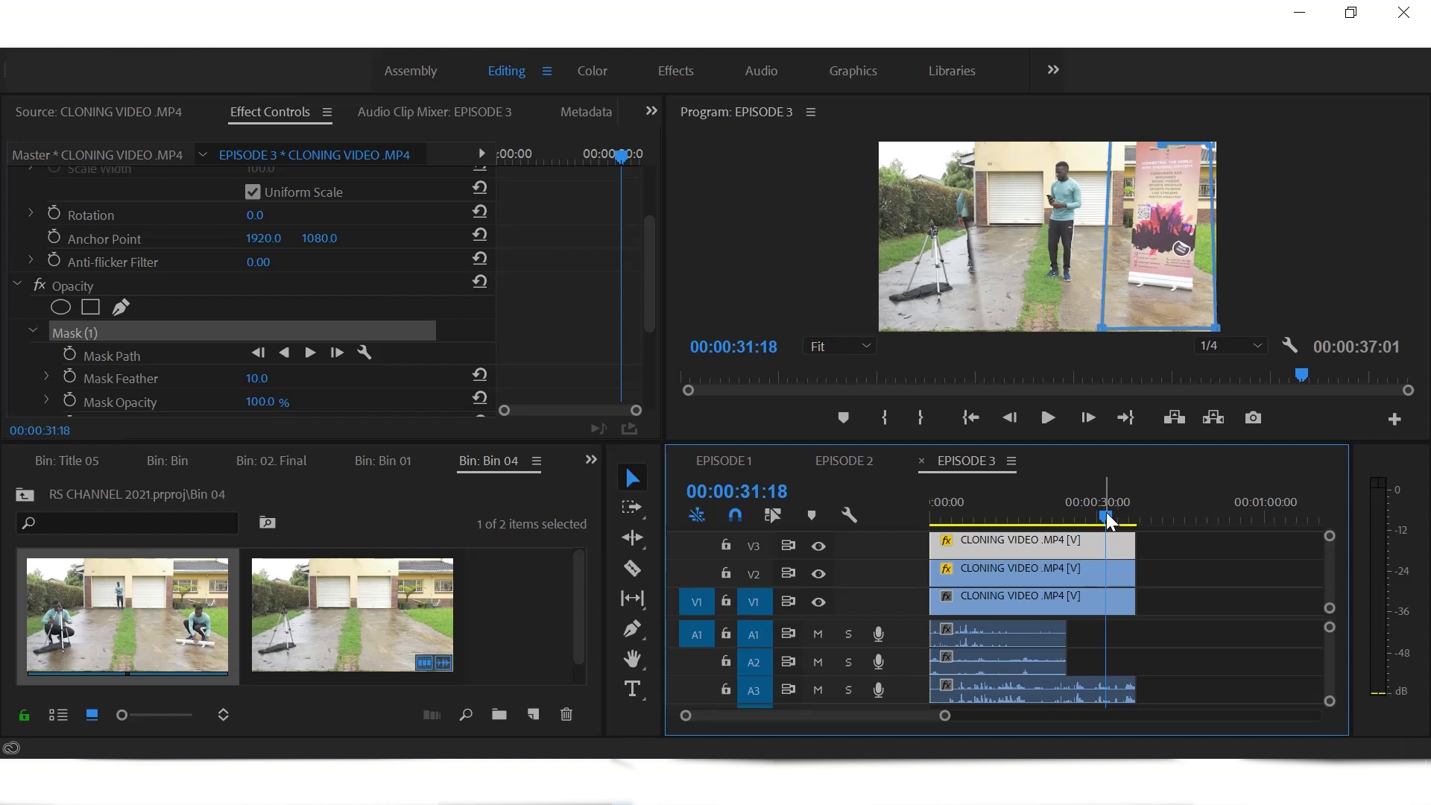
{"action": "left_click_drag", "start_coordinate": [1106, 512], "coordinate": [1081, 507]}
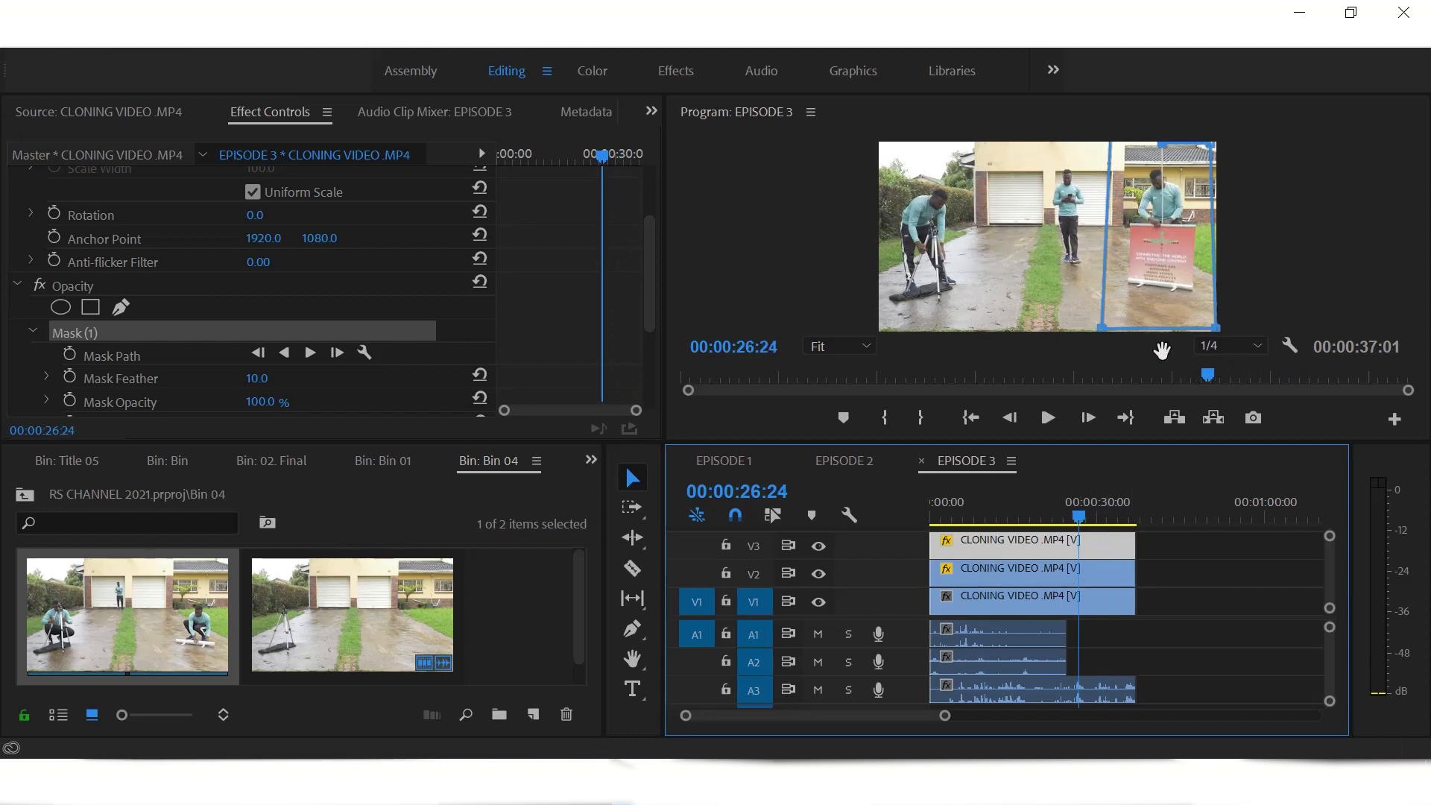
{"action": "left_click", "coordinate": [1270, 255]}
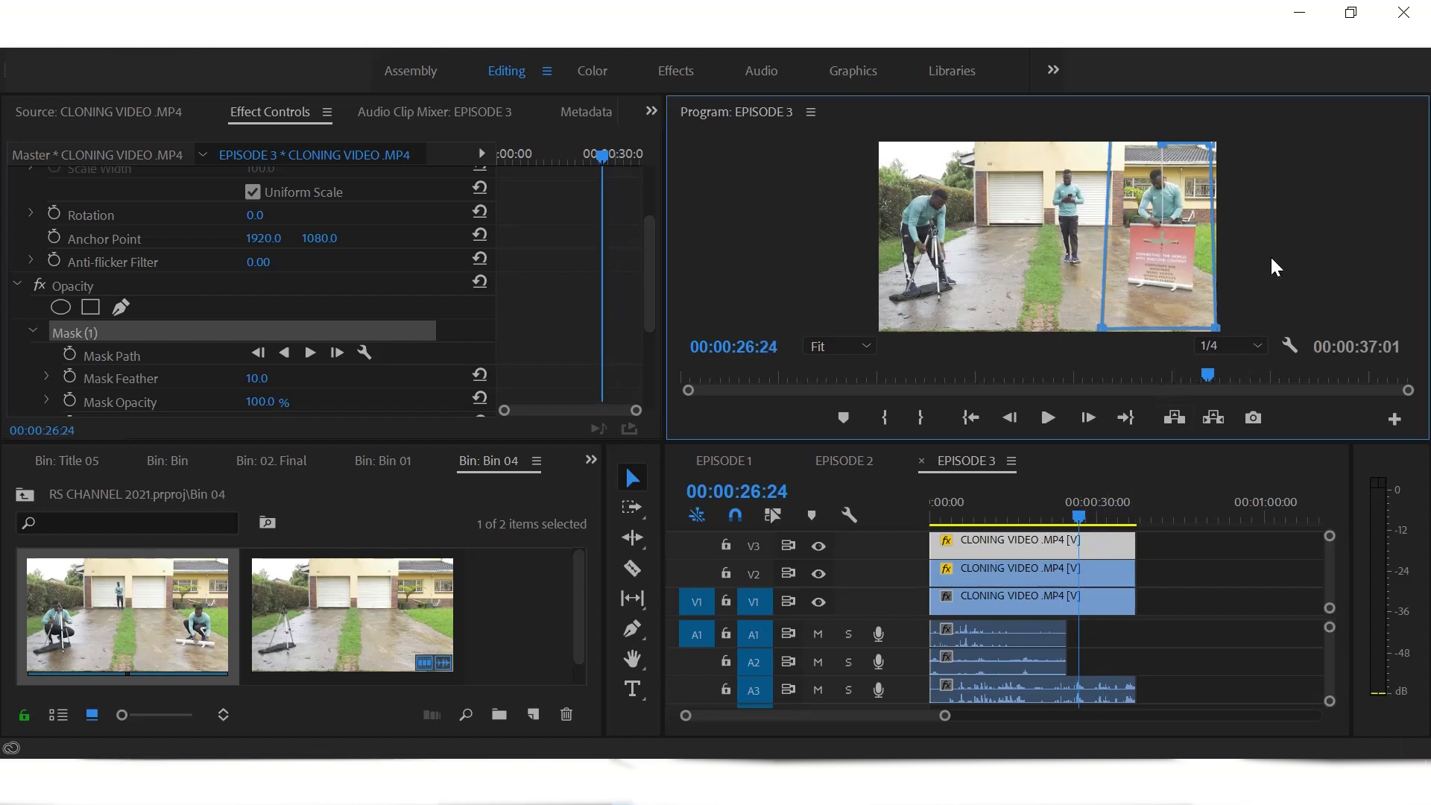
{"action": "left_click", "coordinate": [1222, 209]}
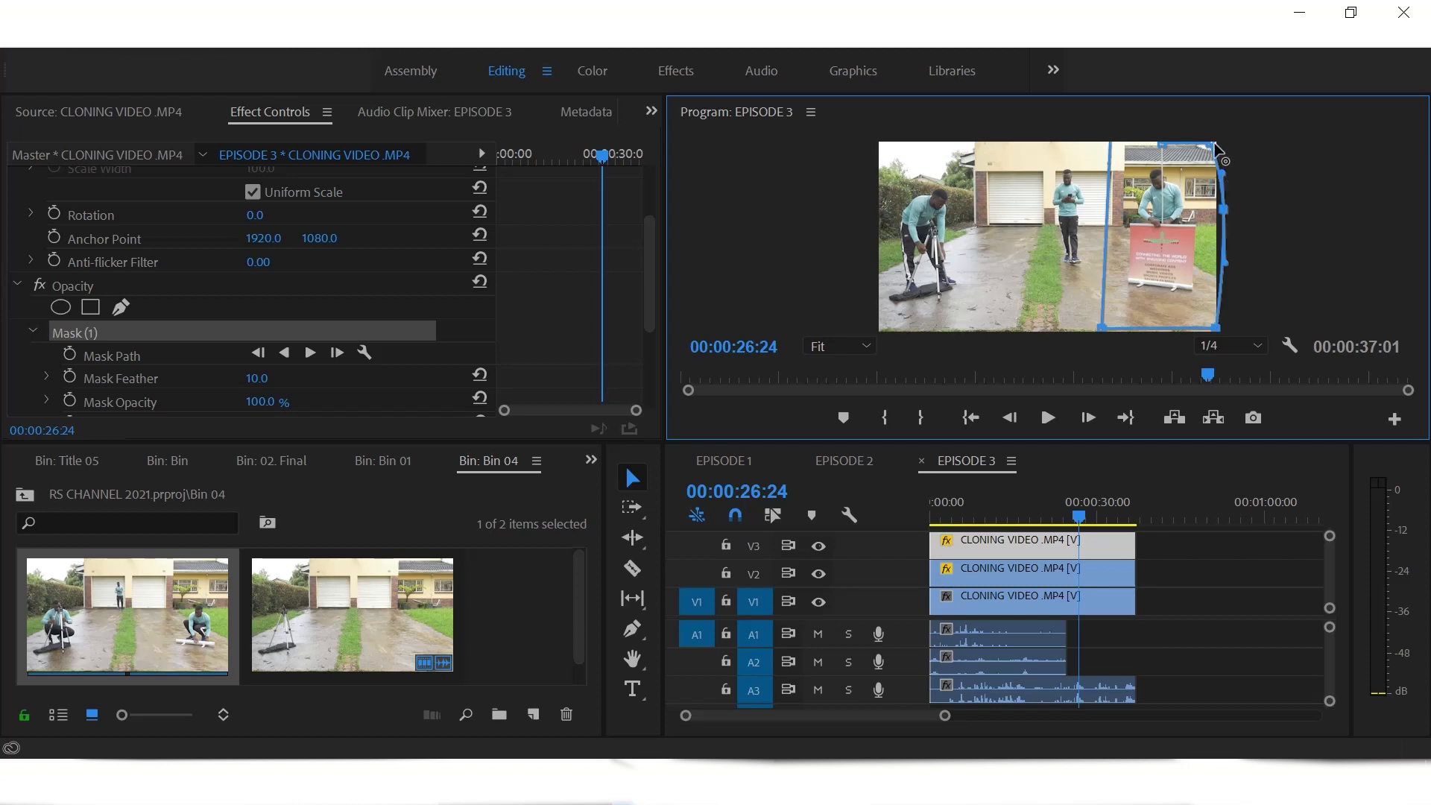
{"action": "left_click_drag", "start_coordinate": [1215, 143], "coordinate": [1222, 142]}
{"action": "left_click_drag", "start_coordinate": [256, 378], "coordinate": [303, 377]}
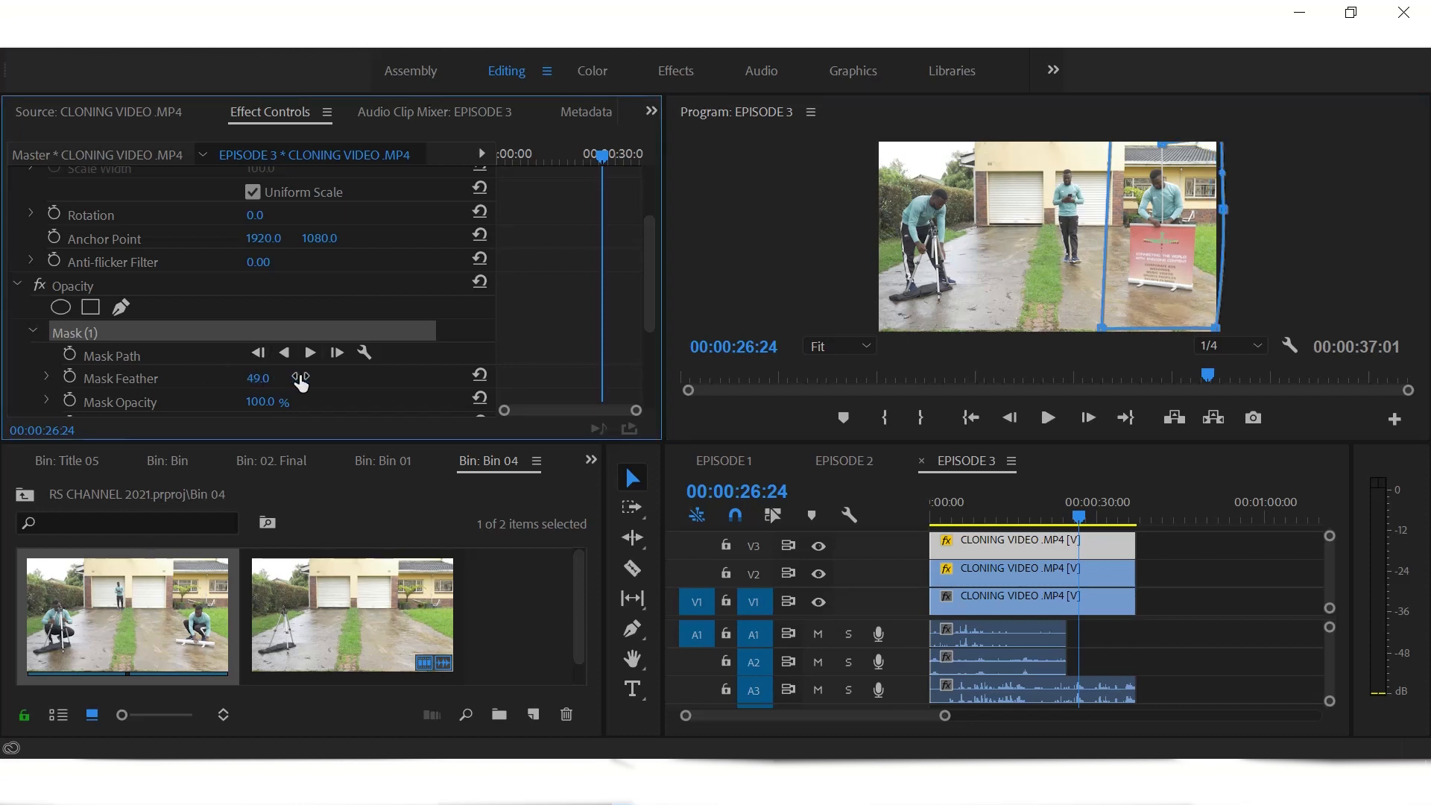
- Check the three-clone composite from 00:00:18:12 onward and mark the sequence Out point at 00:00:27:06
{"action": "left_click_drag", "start_coordinate": [1059, 517], "coordinate": [1033, 509]}
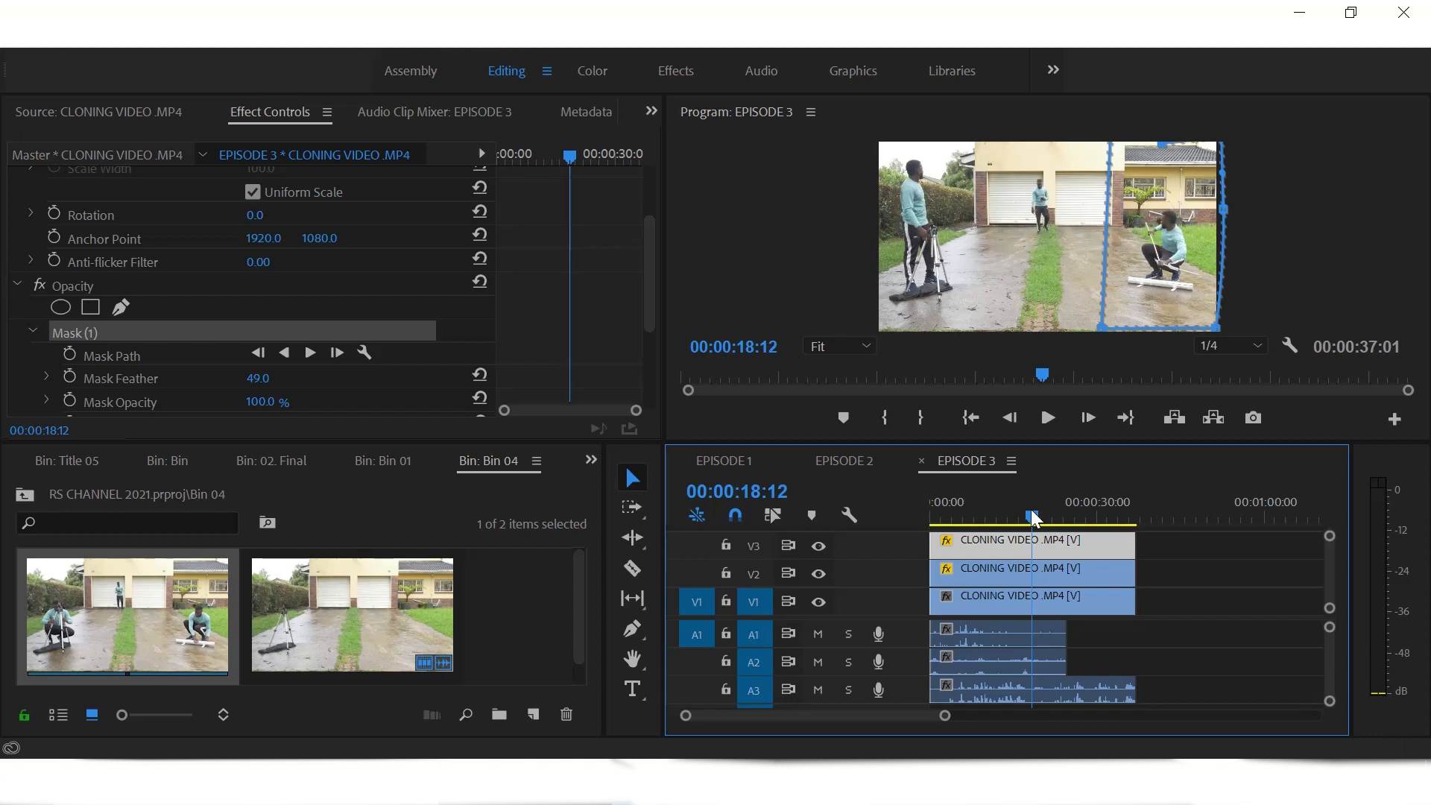
{"action": "left_click_drag", "start_coordinate": [1041, 516], "coordinate": [1080, 530]}
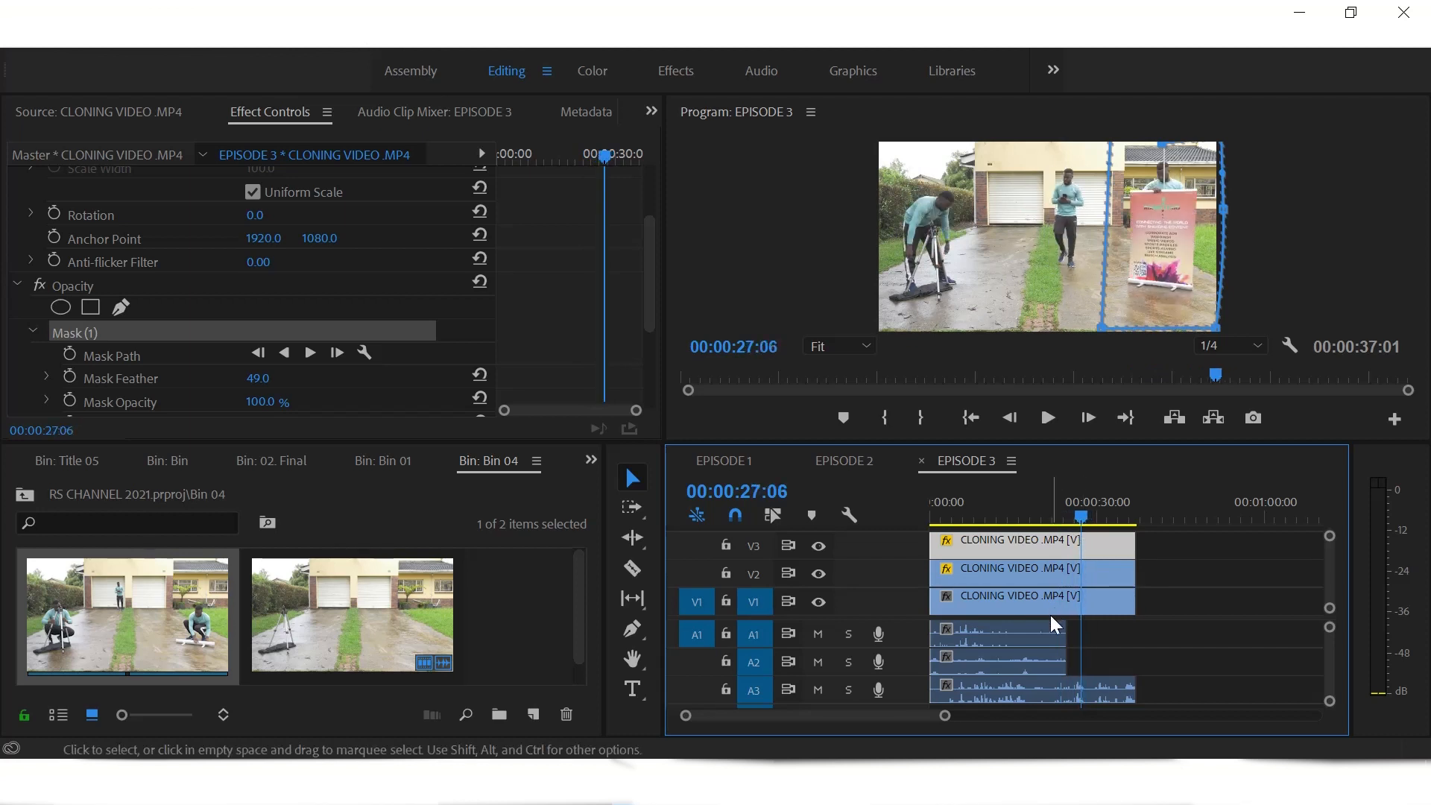
{"action": "key", "text": "o"}
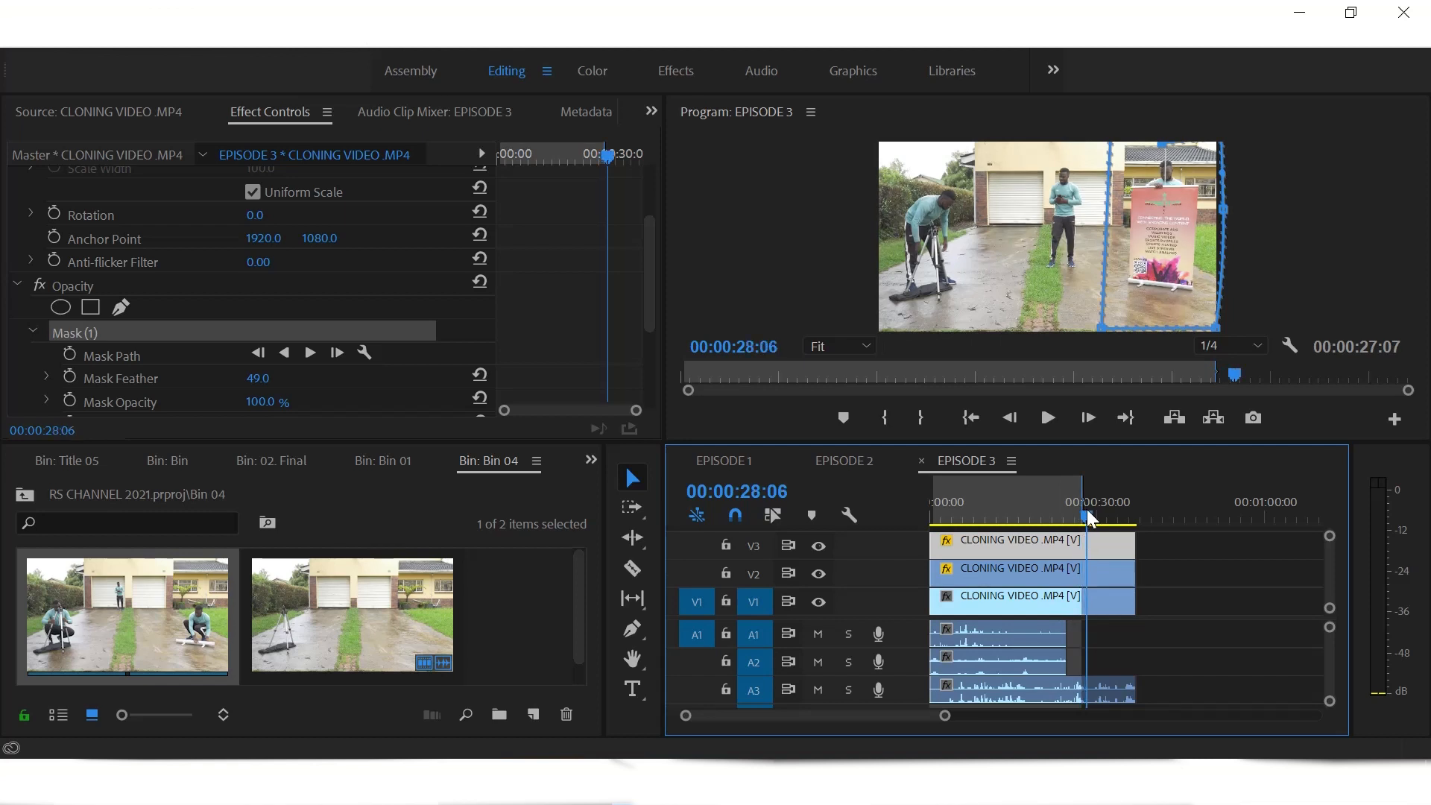
{"action": "left_click_drag", "start_coordinate": [1089, 517], "coordinate": [1091, 517]}
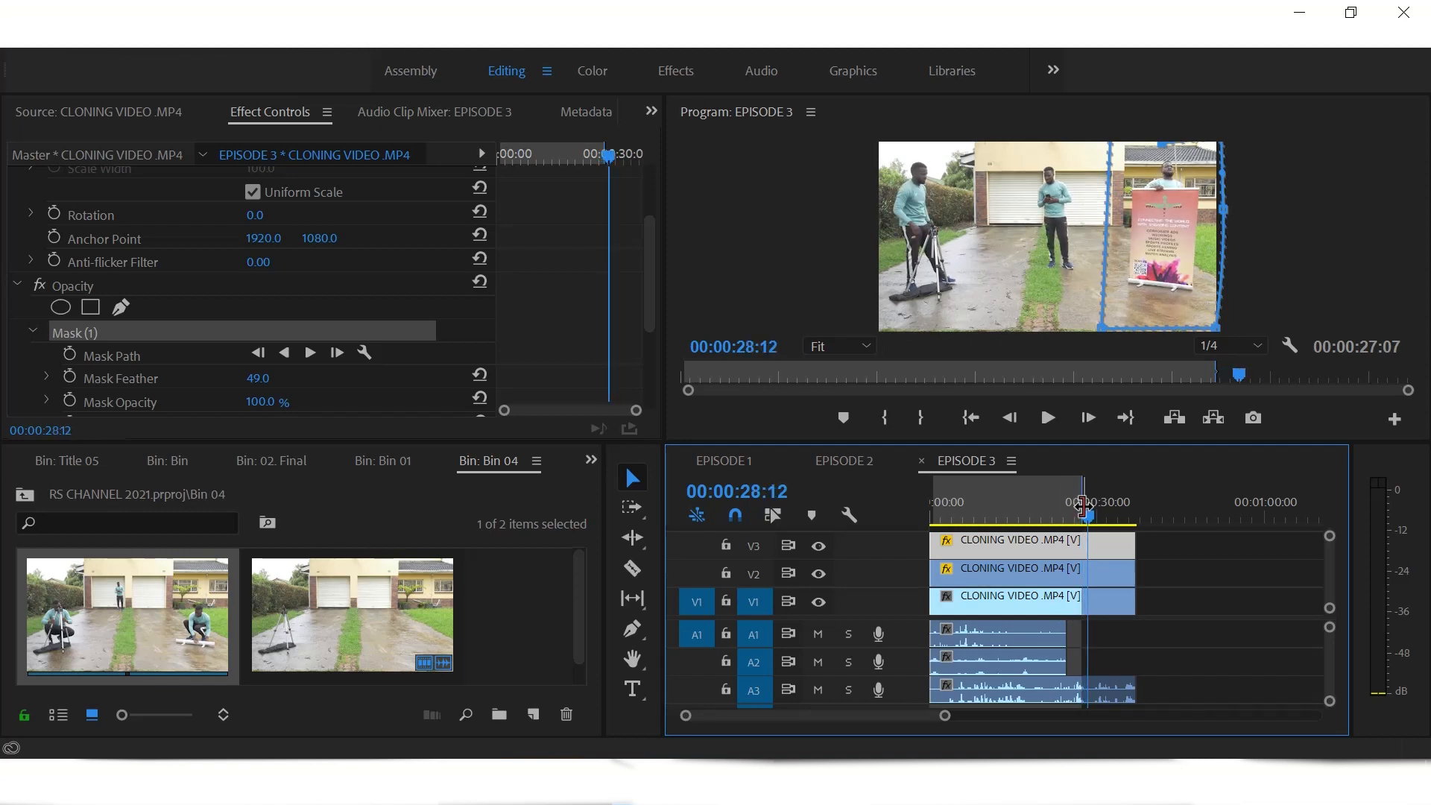